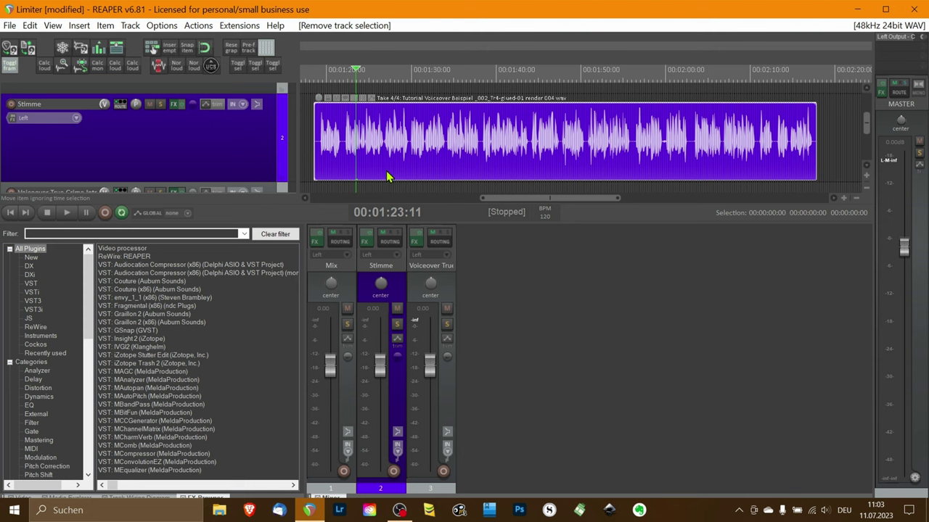
Play back the Stimme track from 00:01:23:11 and inspect its ReaLimit settings.
key("space")
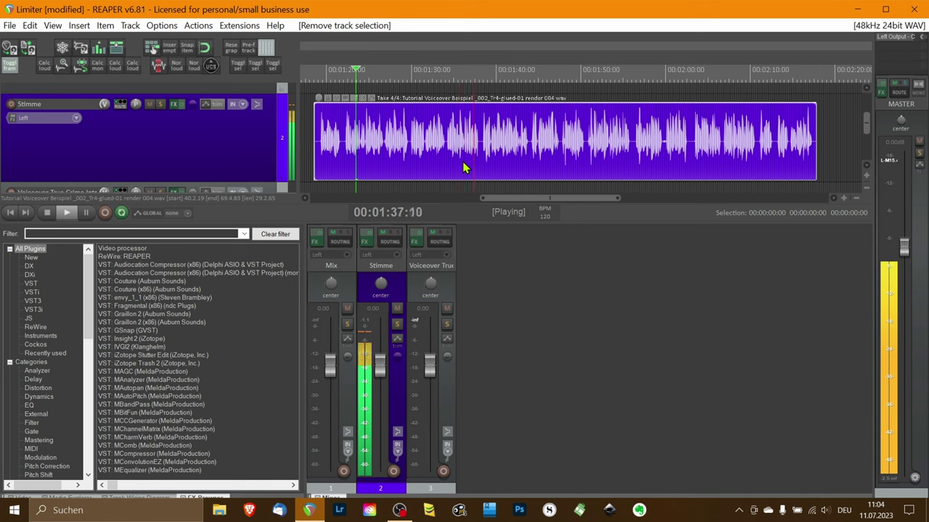
key("space")
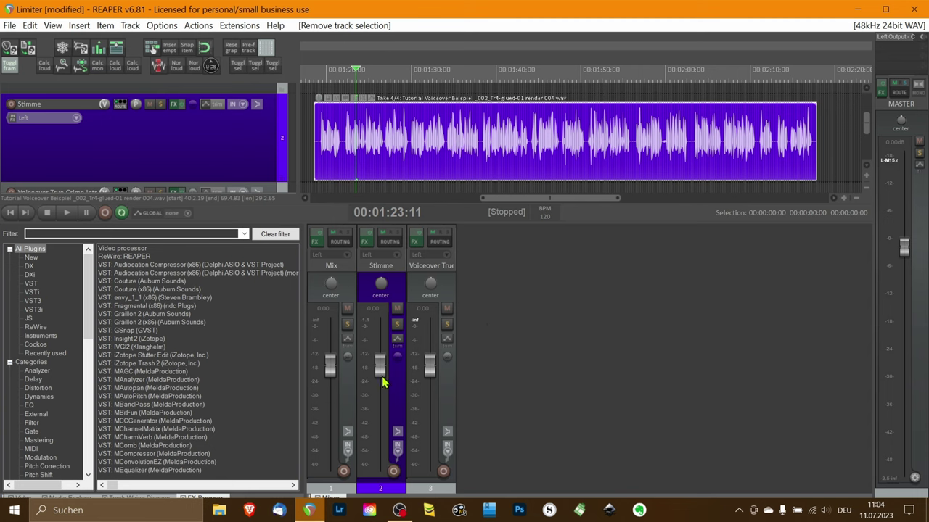
left_click(366, 241)
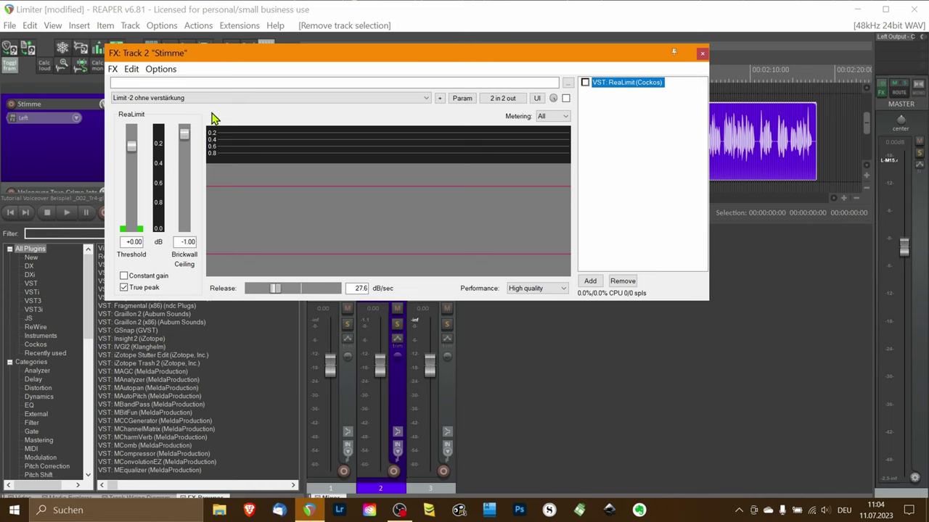
left_click_drag(249, 56, 251, 13)
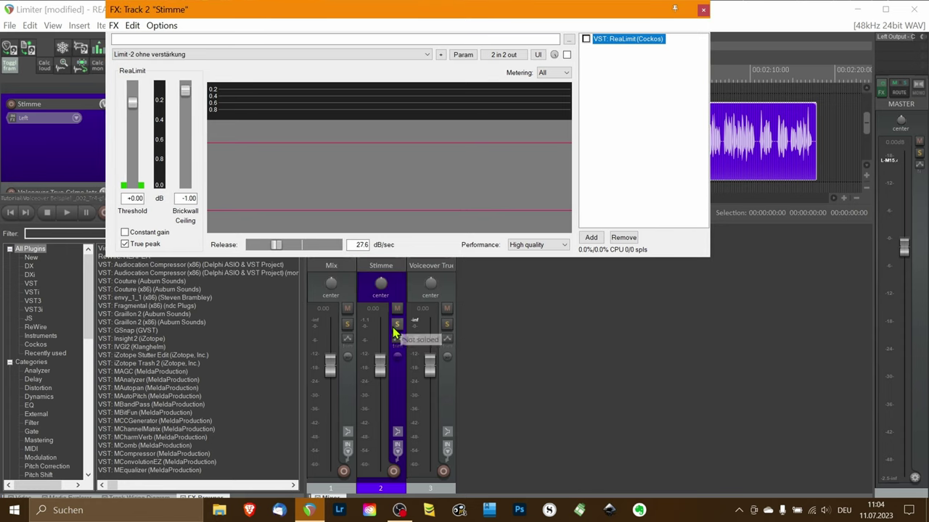
left_click(703, 10)
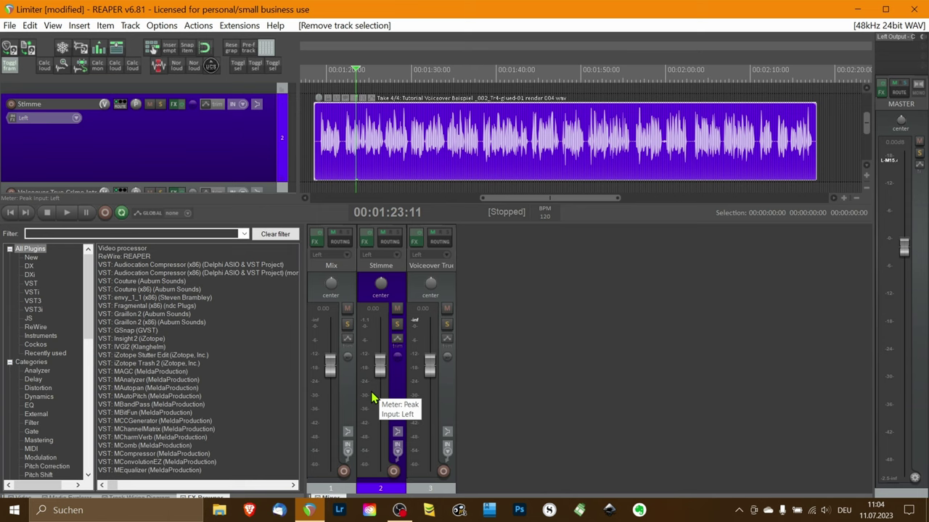
Check the meter type options of the Stimme track, and play the voice with the stereo peaks meter.
right_click(369, 334)
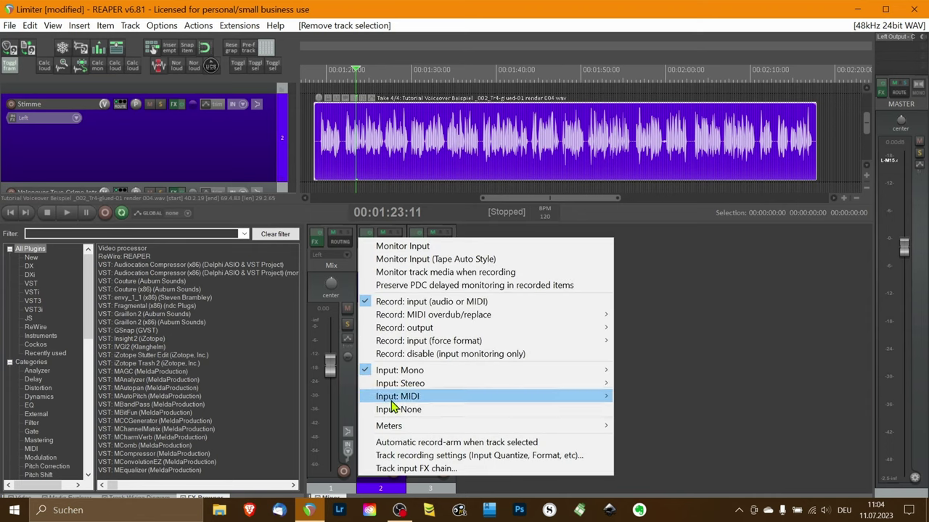
mouse_move(427, 432)
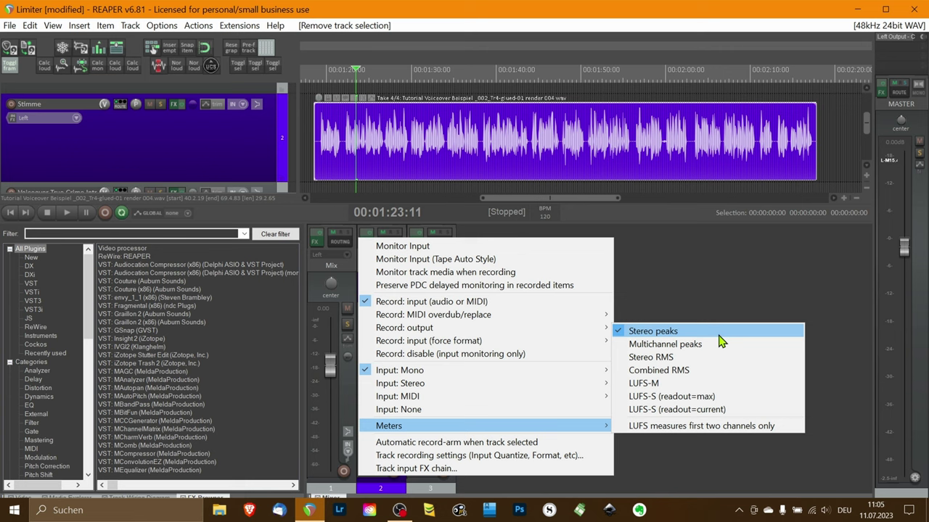
left_click(713, 294)
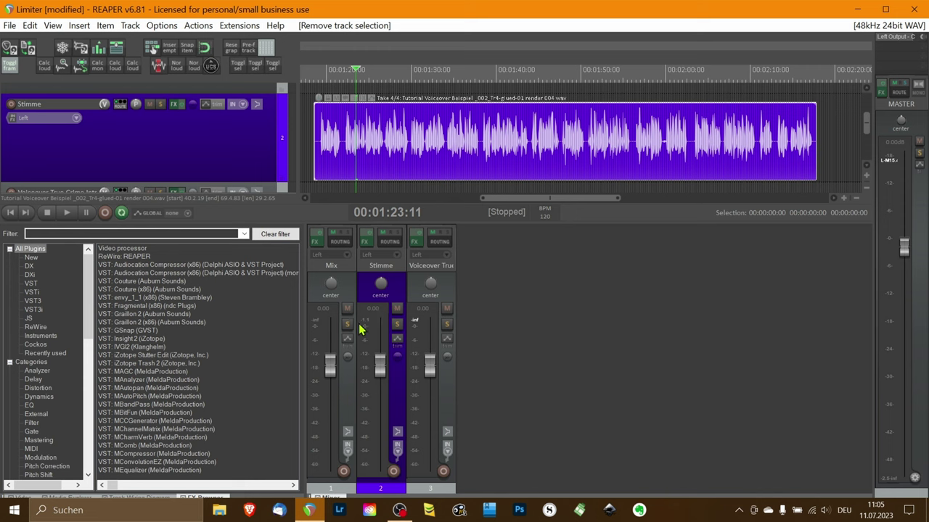
key("space")
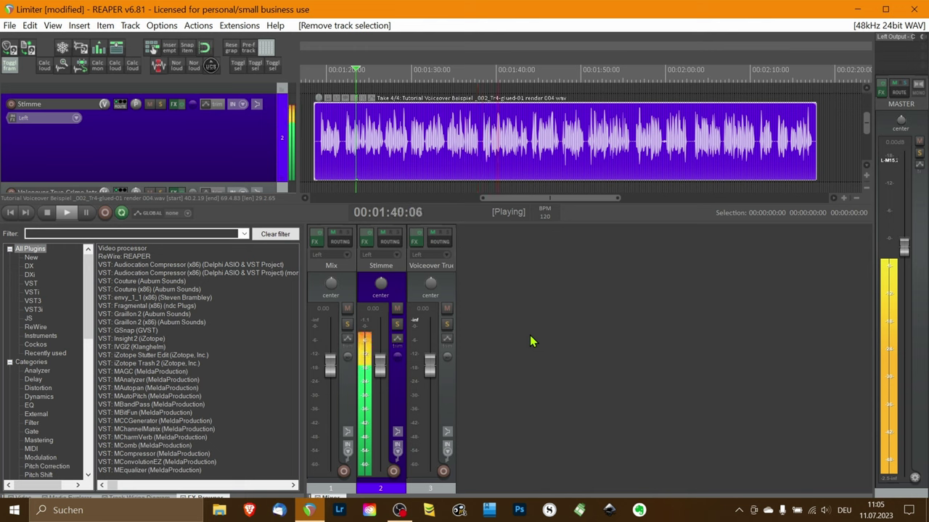
key("space")
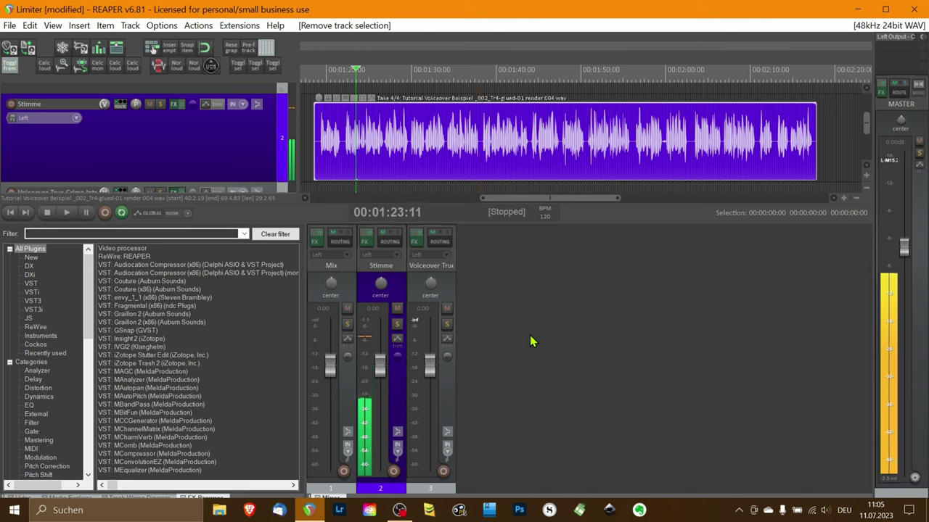
Switch the Stimme track's meter to Stereo RMS and play back the voice to read its level.
right_click(370, 345)
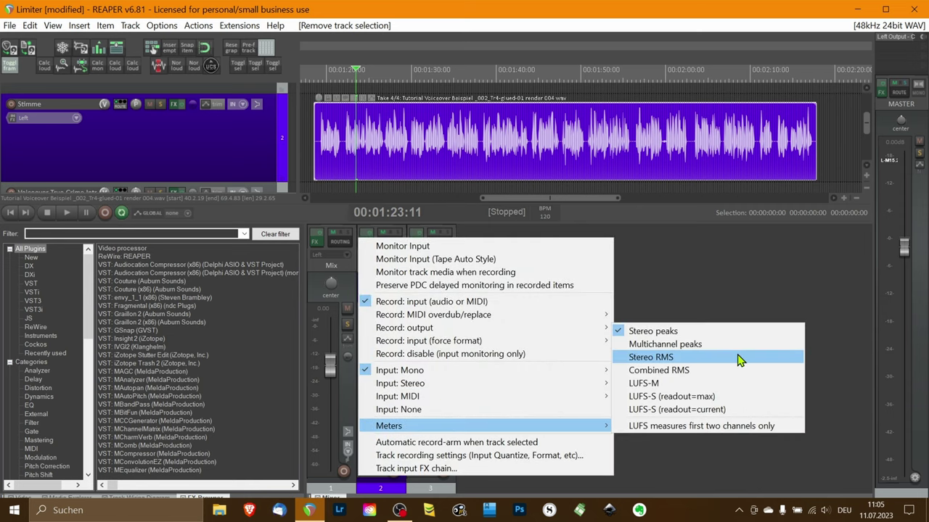
left_click(728, 359)
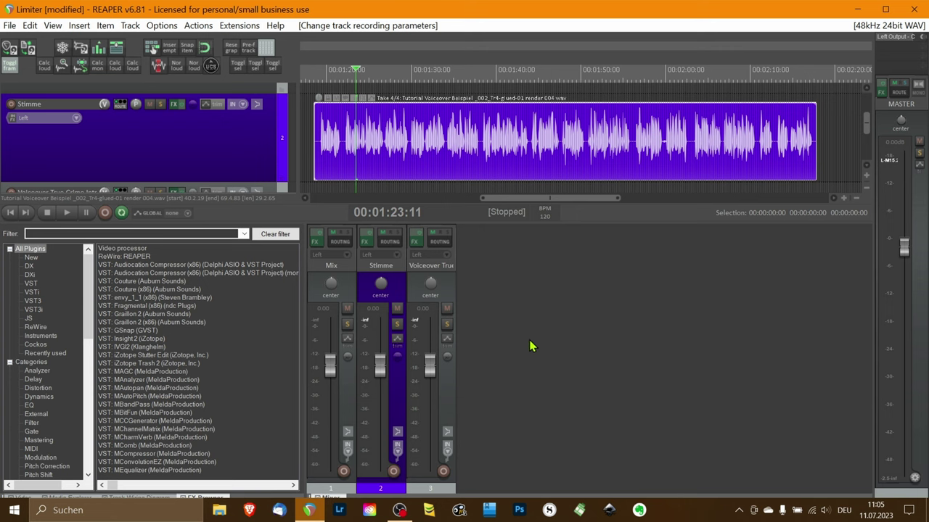
key("space")
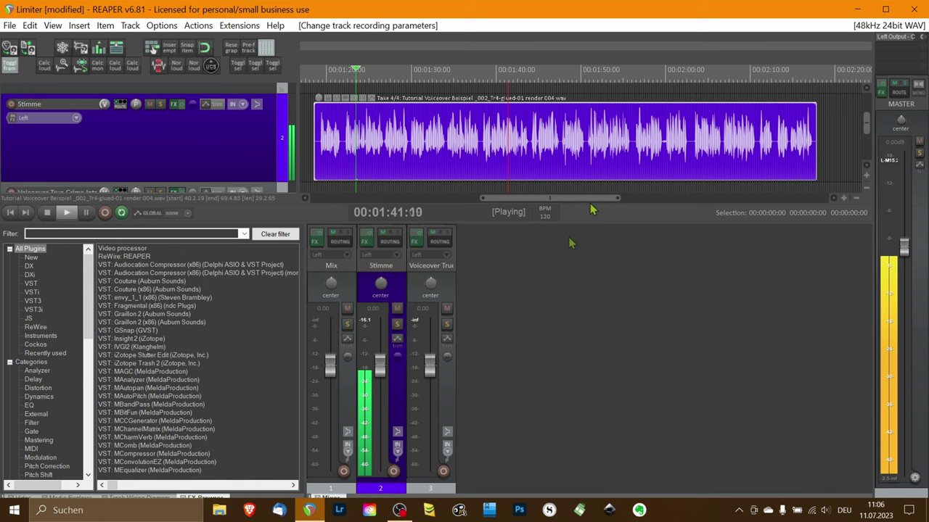
key("space")
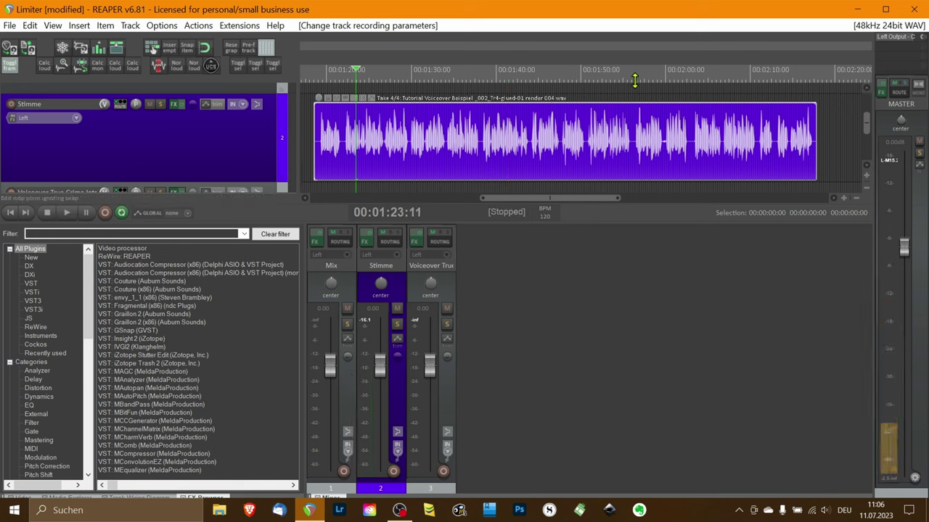
Place the edit cursor at 00:01:56:08 and play back the voice from there.
left_click(634, 71)
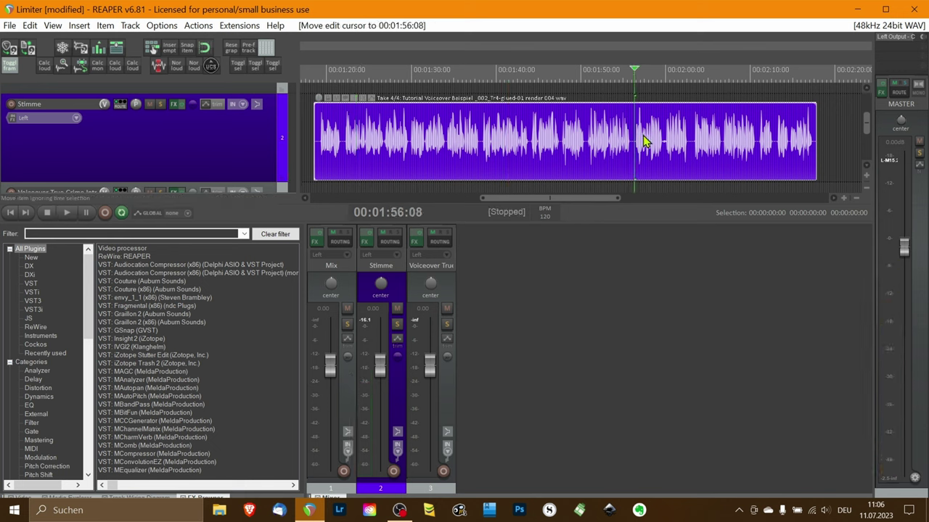
key("space")
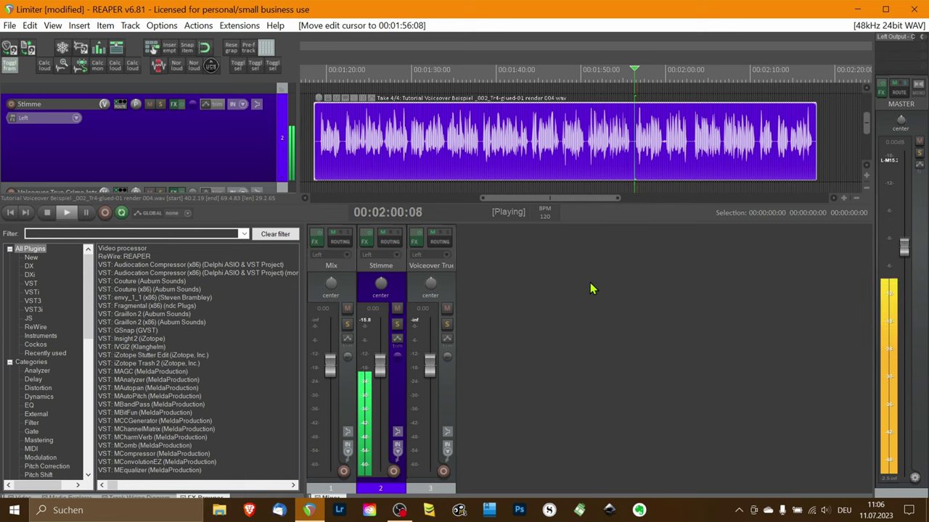
key("space")
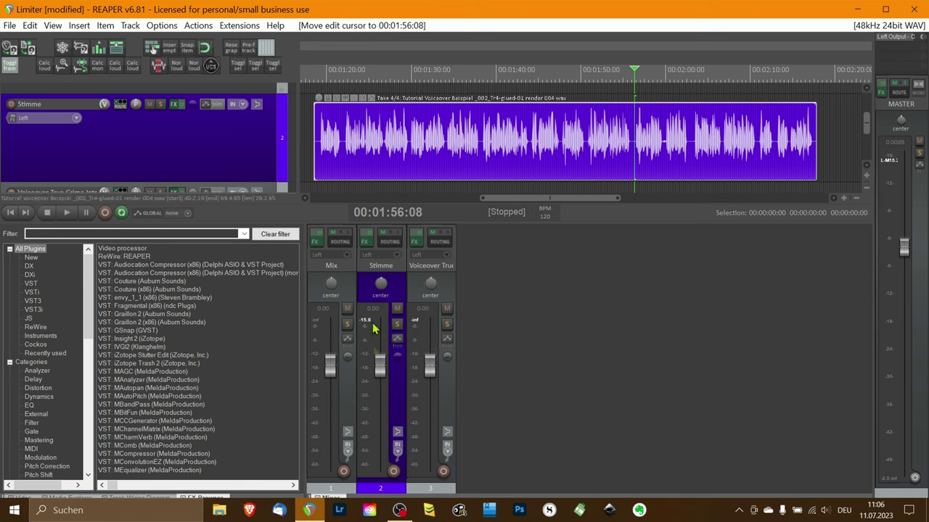
Set the Stimme track's meter to Stereo peaks and play back the voice briefly.
right_click(365, 355)
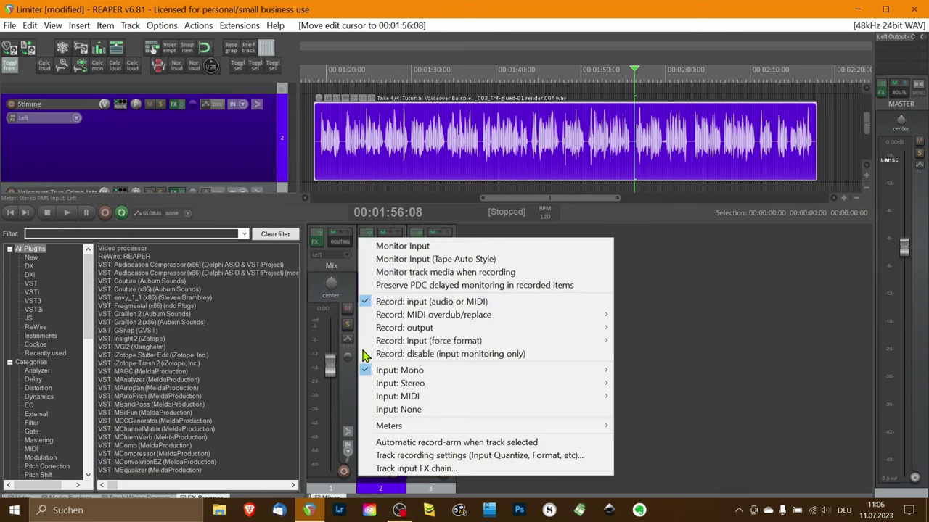
mouse_move(452, 427)
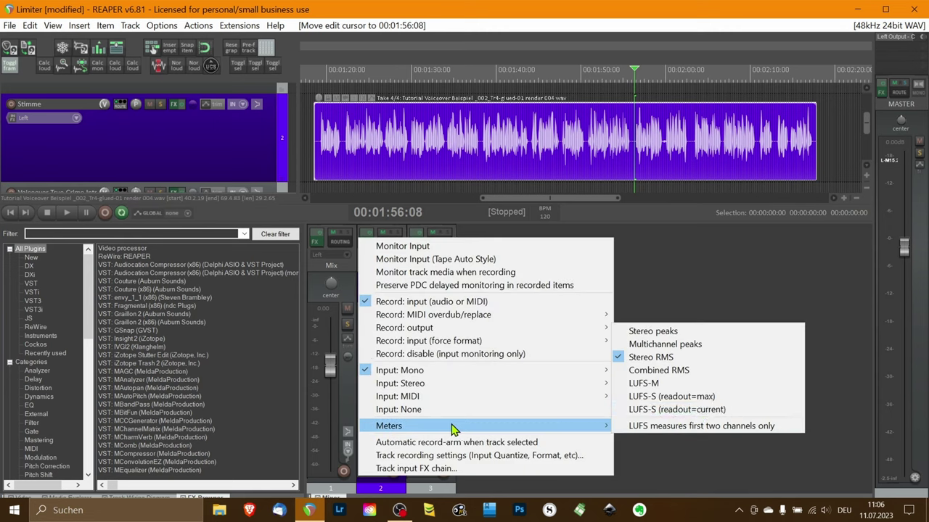
left_click(704, 334)
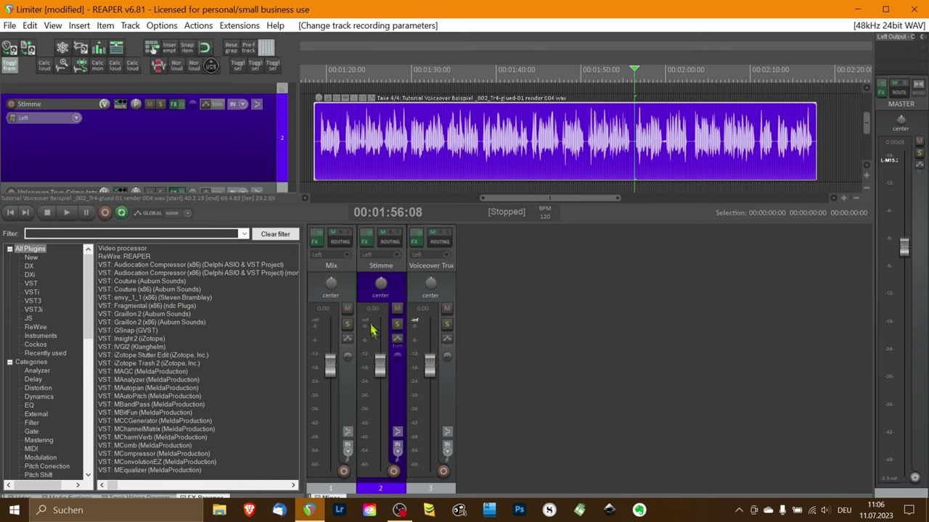
key("space")
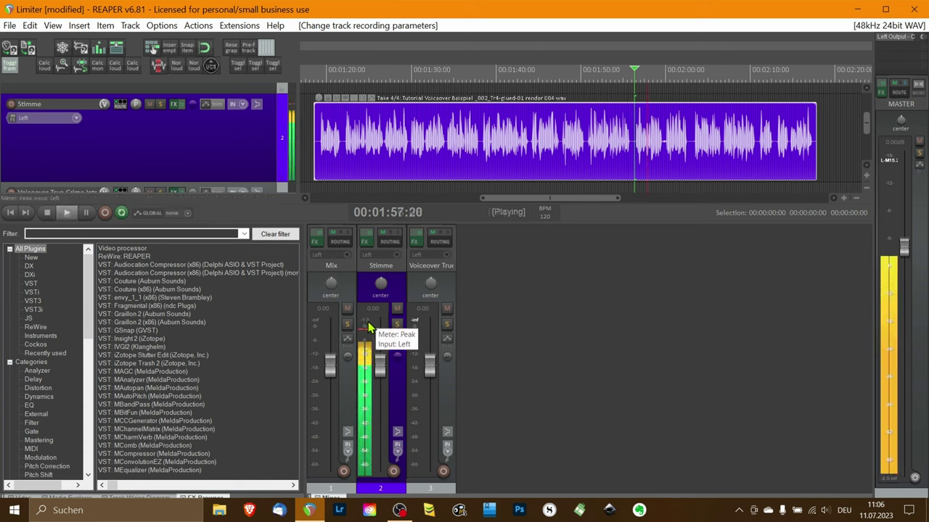
key("space")
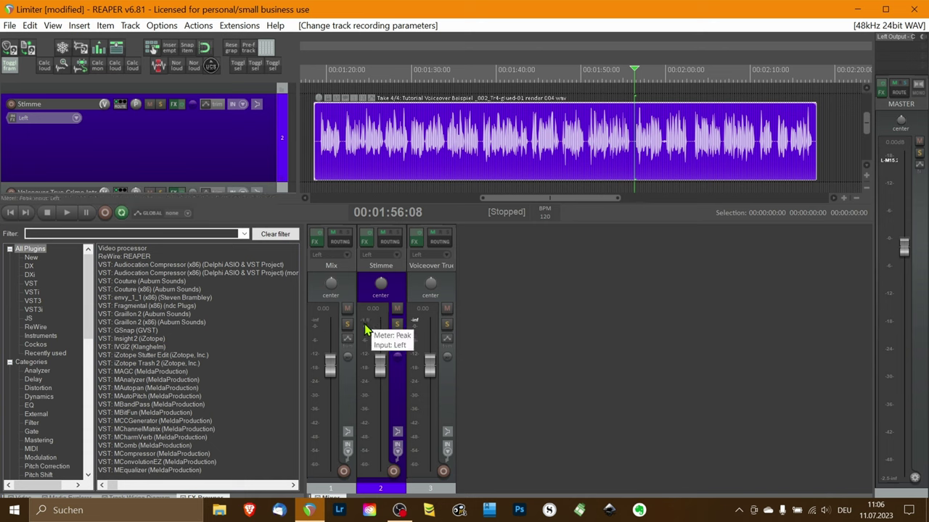
Lower the brickwall ceiling of ReaLimit on the Stimme track to -10.20 dB and play the voice with the limiter bypassed.
left_click(366, 241)
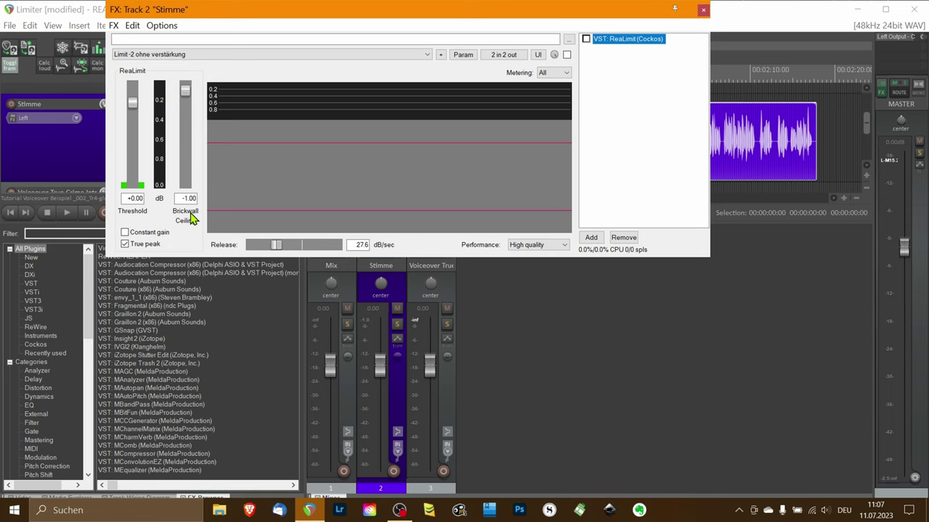
left_click_drag(185, 93, 183, 129)
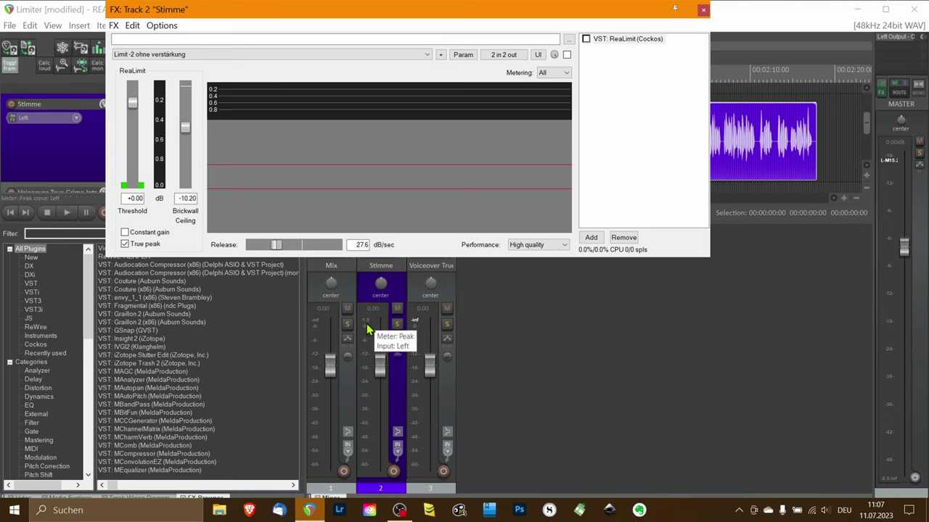
left_click(182, 201)
type("1")
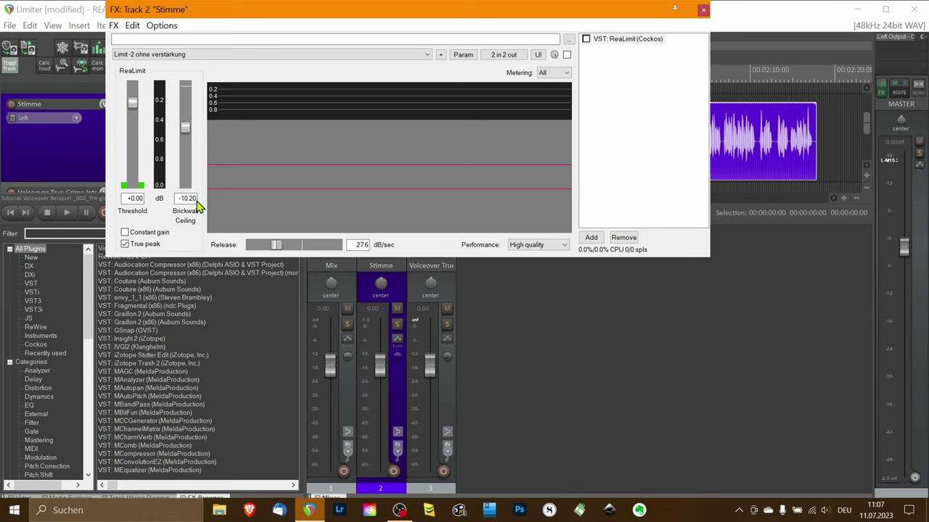
key("Return")
key("space")
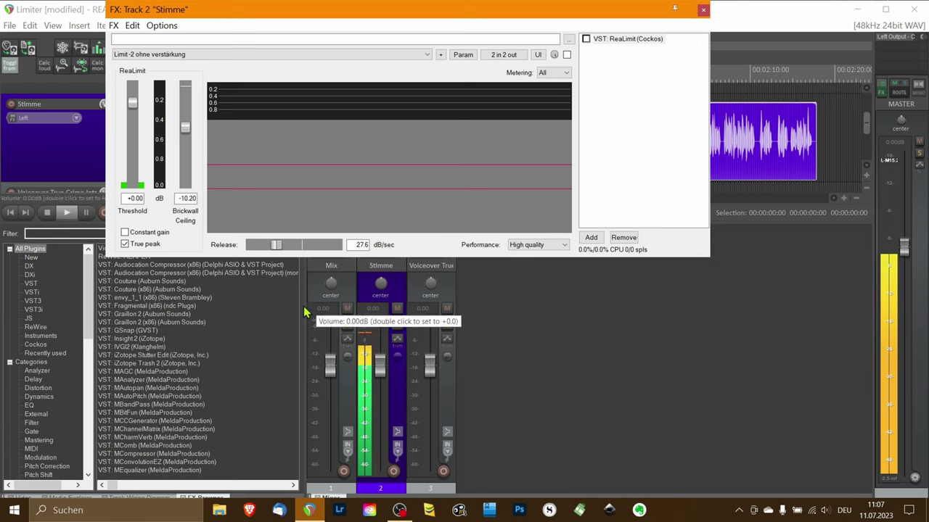
key("space")
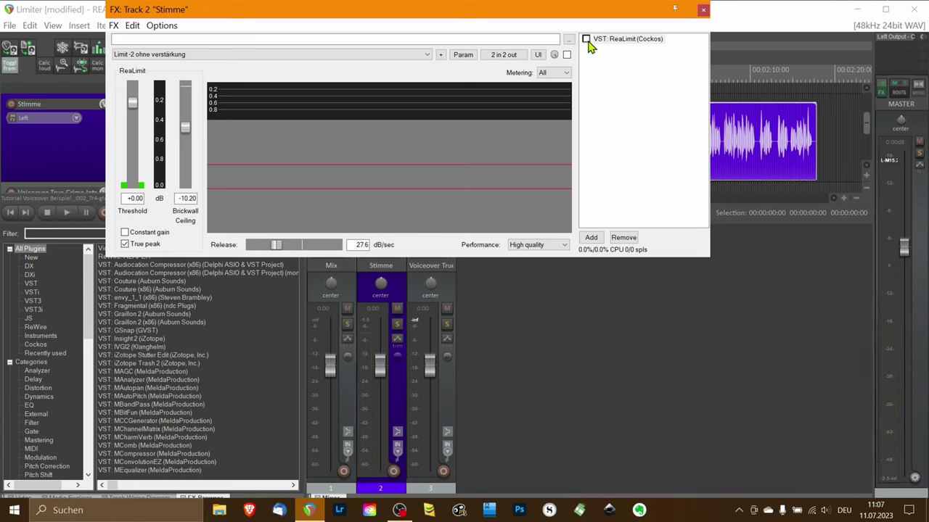
Enable ReaLimit on the Stimme track, reset the track's peak readout and play back the limited voice.
left_click(587, 39)
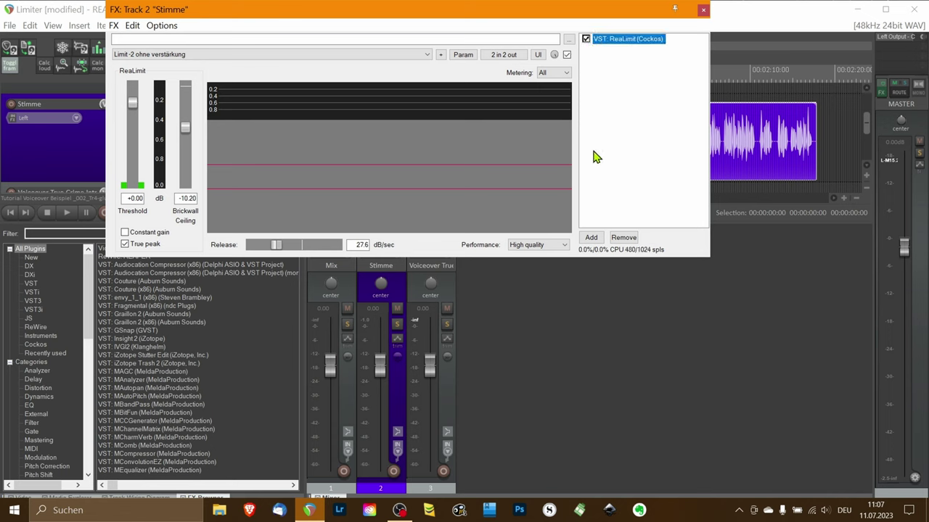
key("space")
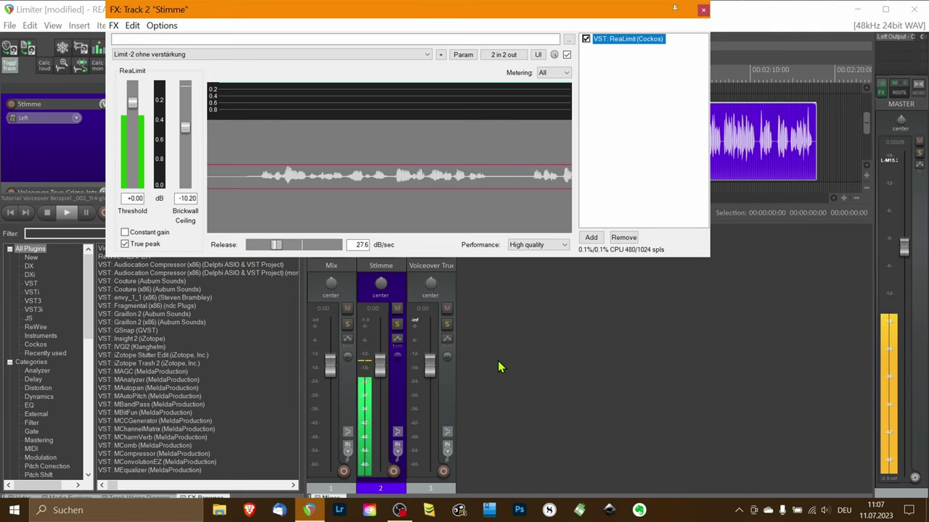
left_click(368, 323)
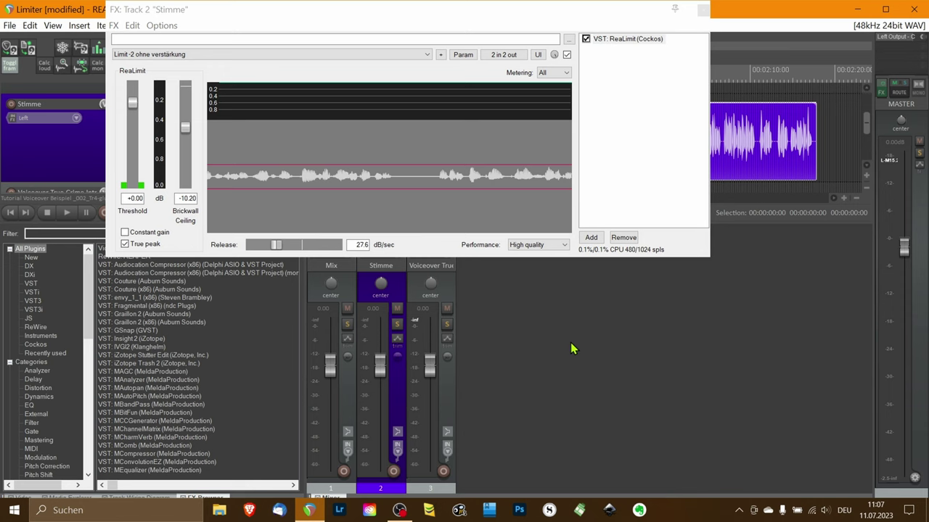
key("space")
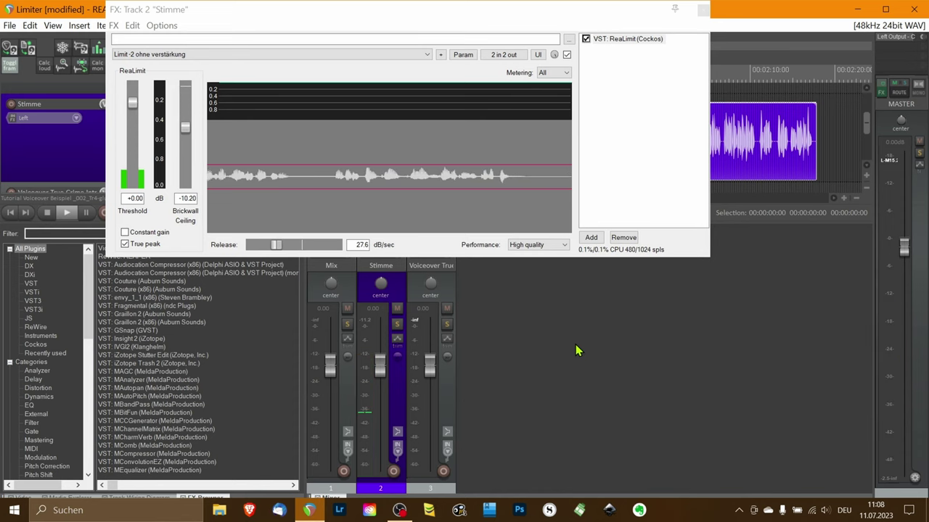
key("space")
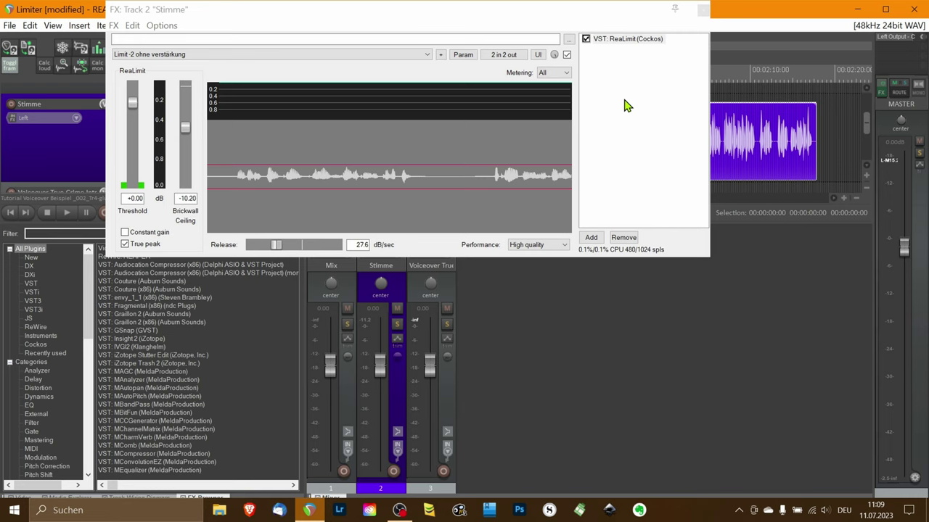
Raise ReaLimit's brickwall ceiling to about -5.40 dB, watching how the waveform display scales.
left_click(187, 129)
left_click_drag(187, 130, 189, 118)
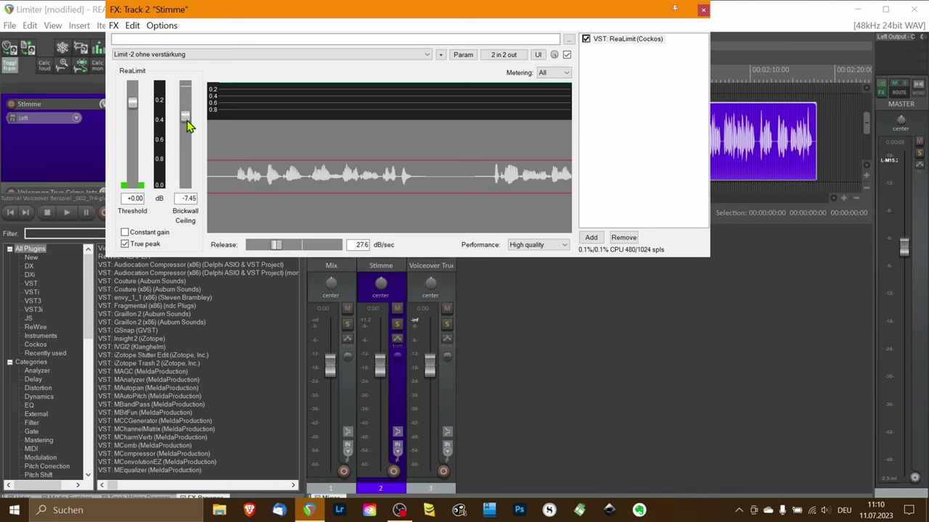
left_click_drag(186, 125, 187, 109)
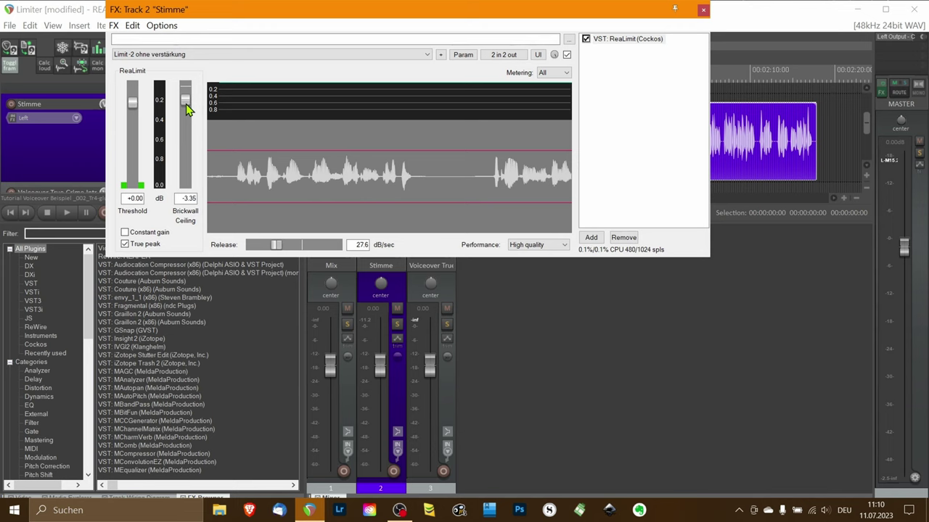
left_click_drag(187, 109, 187, 117)
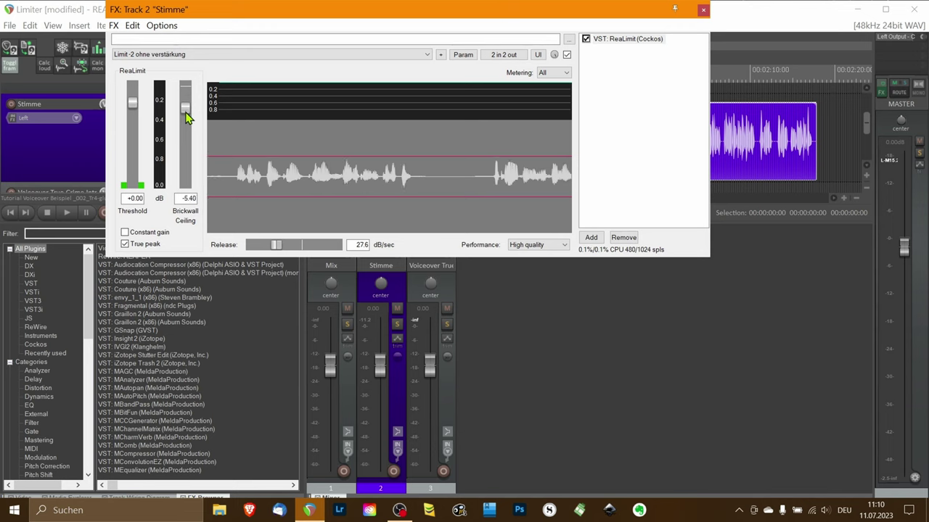
Set ReaLimit's brickwall ceiling to -6.00 dB, keep the Stimme meter on Stereo peaks and play the voice.
left_click(188, 198)
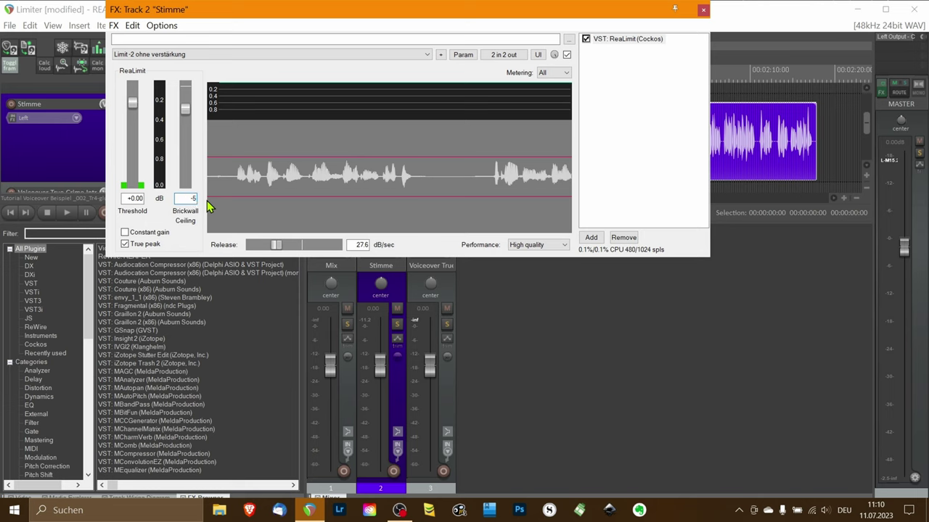
type("-6")
key("Return")
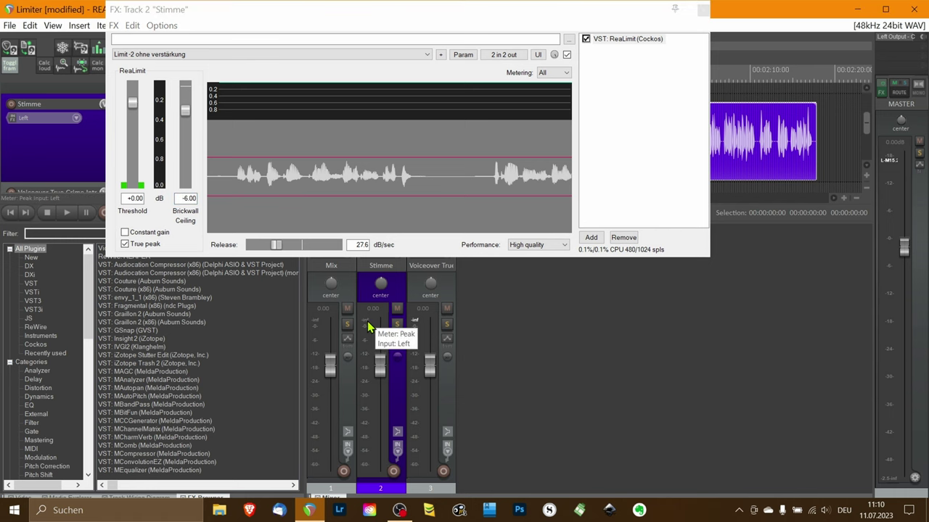
left_click(367, 321)
mouse_move(400, 429)
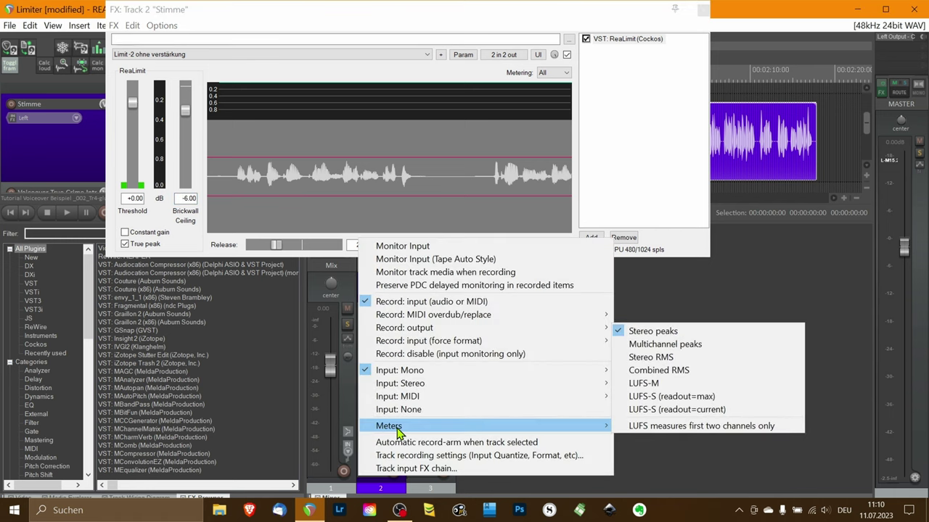
left_click(715, 331)
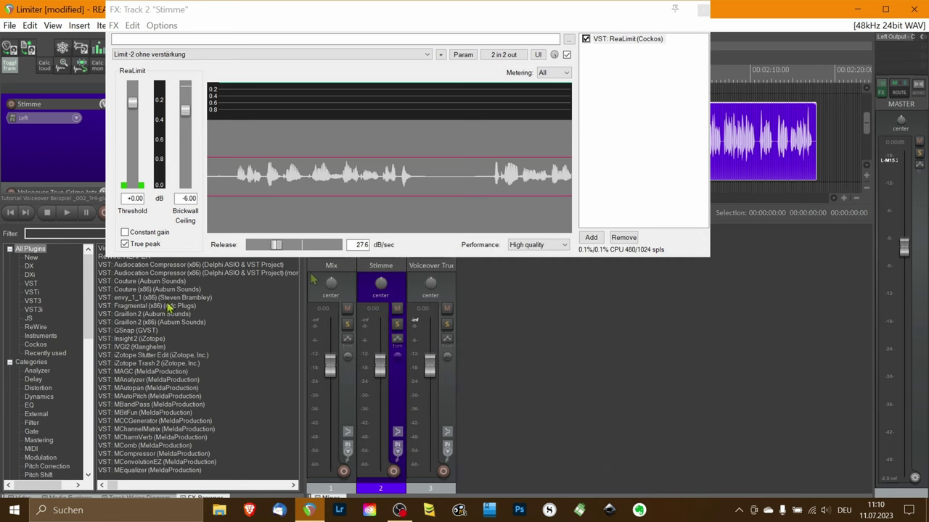
key("space")
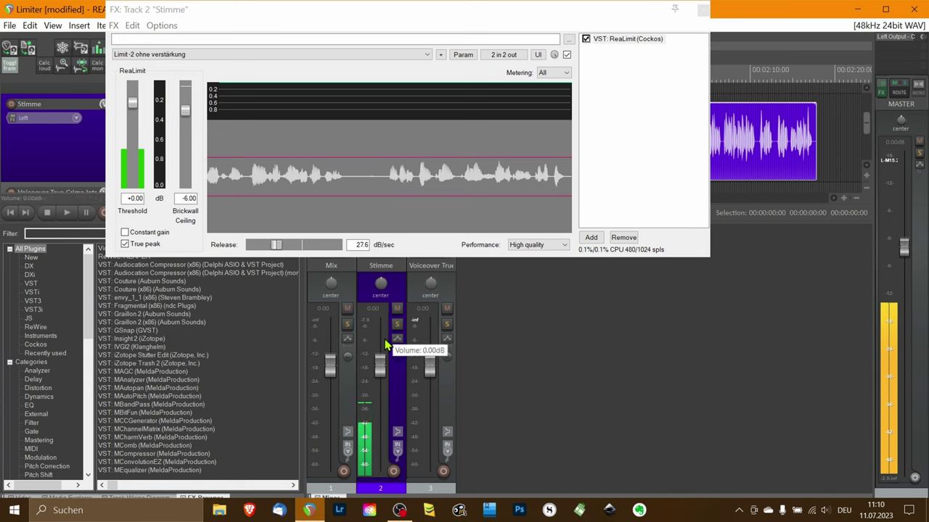
Set ReaLimit's brickwall ceiling to -5.00 dB, reset the Stimme track's peak readout and play the voice.
left_click(187, 198)
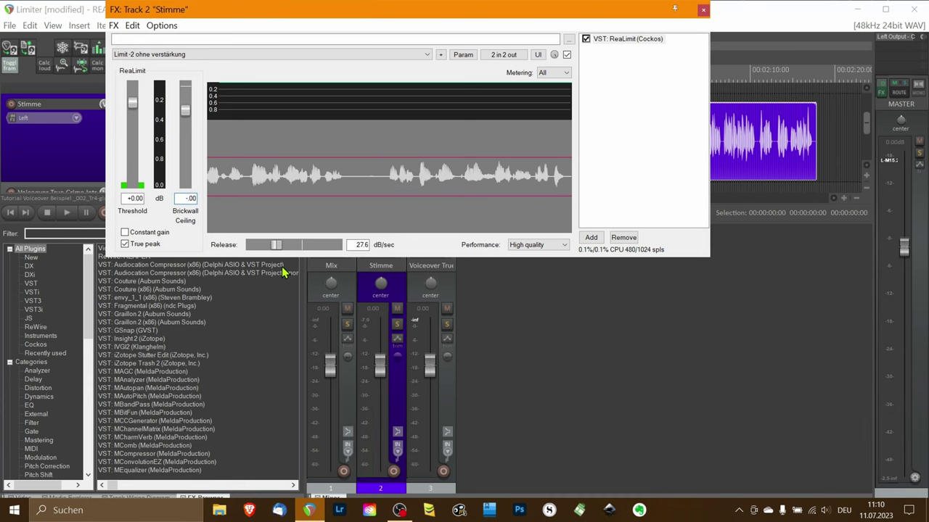
key("Return")
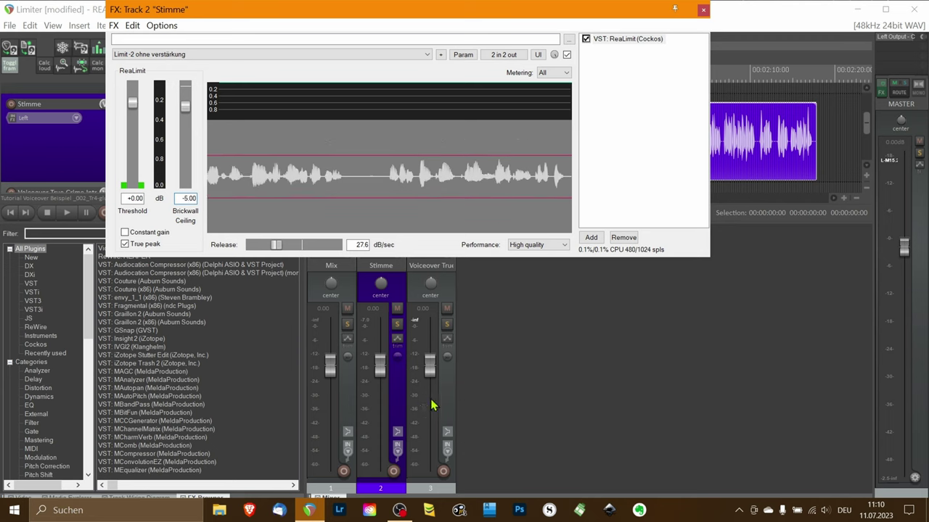
left_click(375, 320)
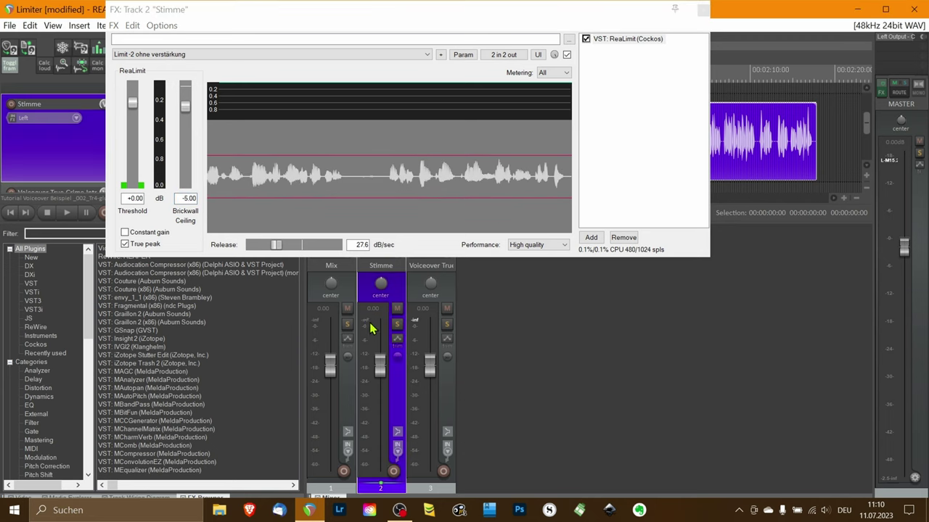
key("space")
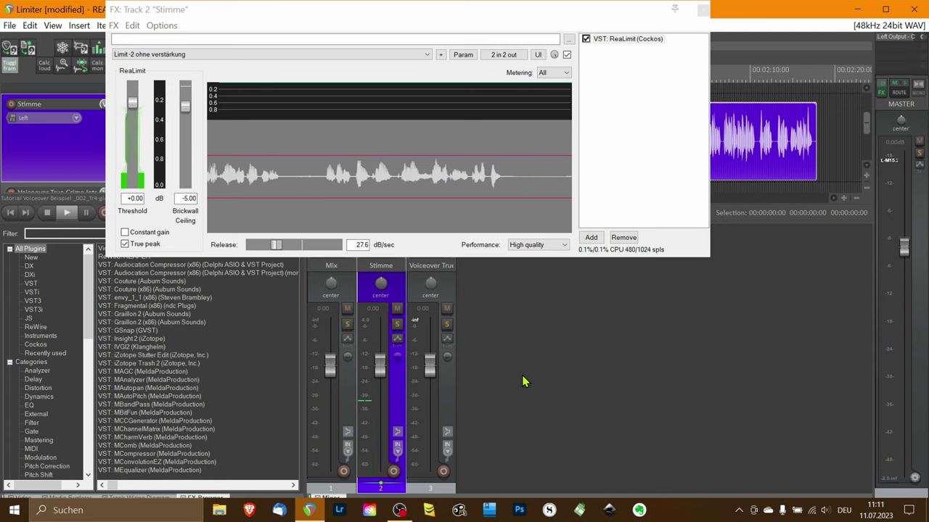
key("space")
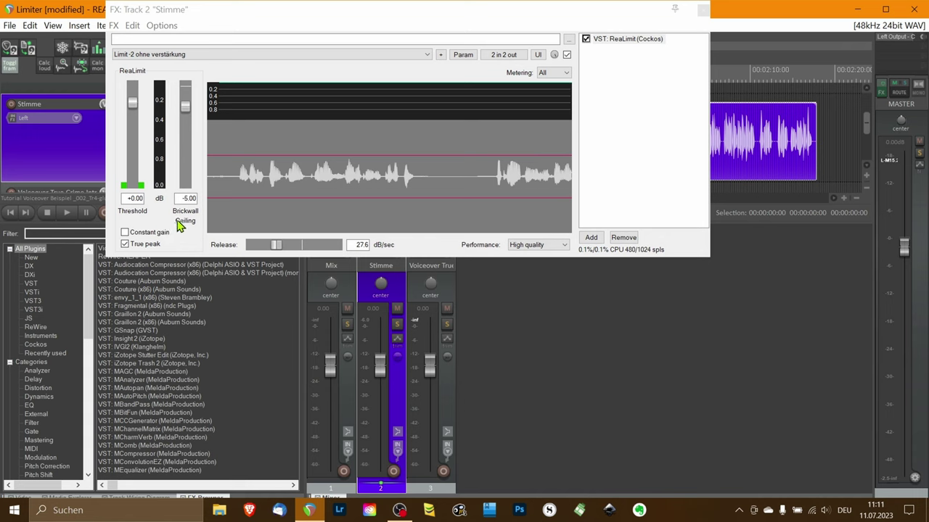
Lower ReaLimit's threshold on the Stimme track to -5.80 dB while the voice plays.
key("space")
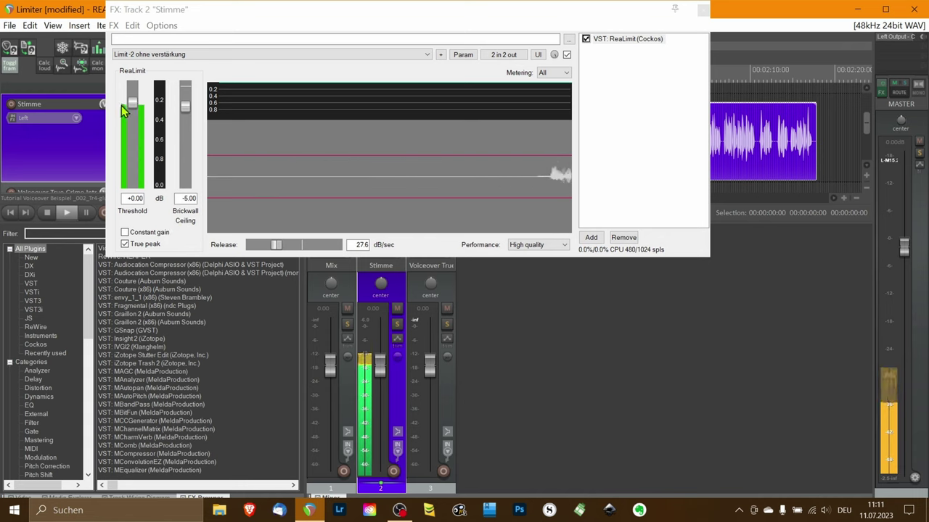
left_click(135, 109)
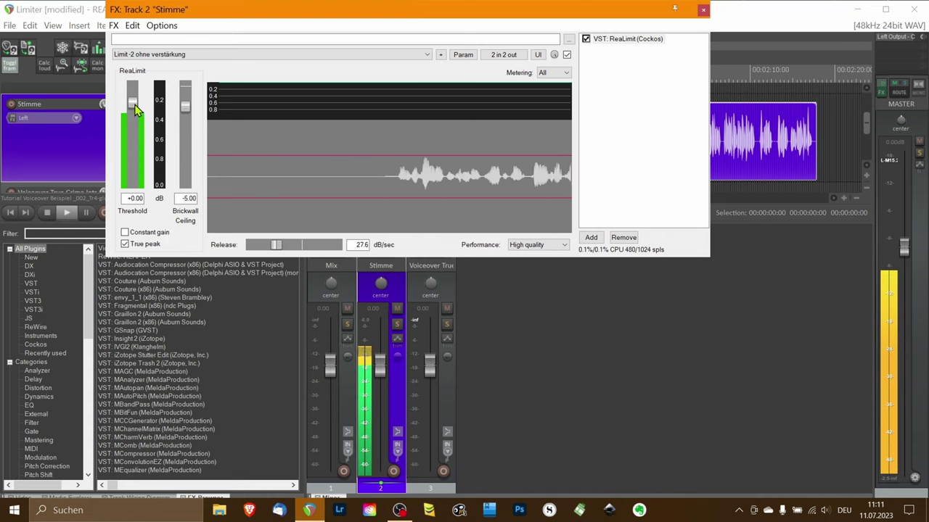
left_click_drag(134, 105, 135, 115)
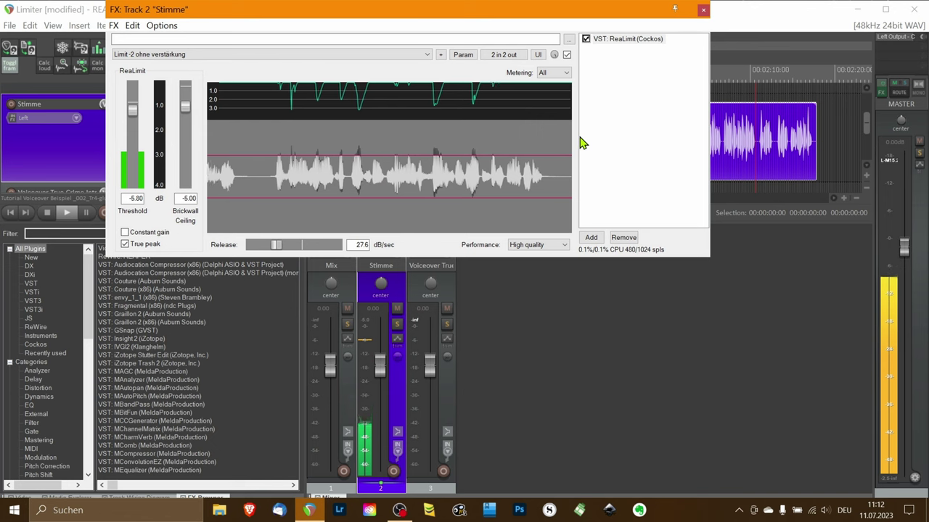
Toggle ReaLimit's bypass repeatedly during playback to compare the limited and unprocessed voice, leaving the limiter enabled.
left_click(586, 39)
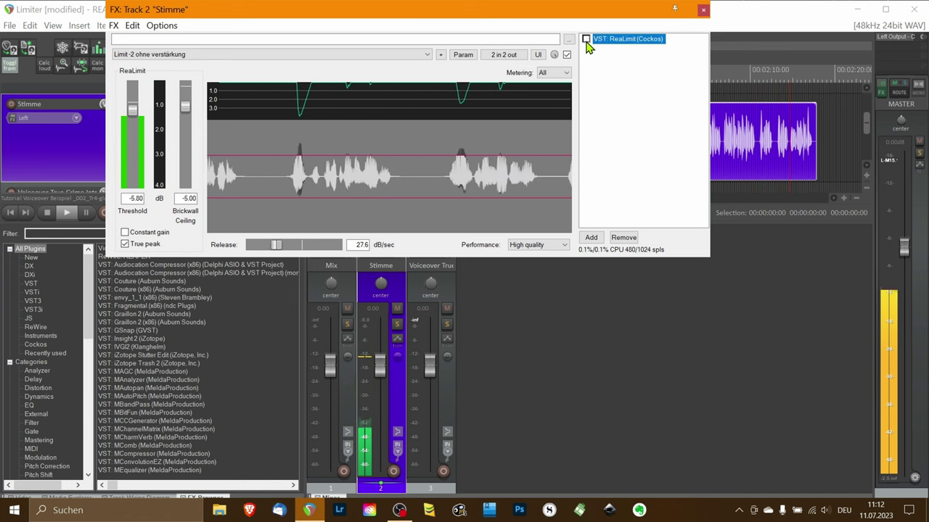
left_click(585, 39)
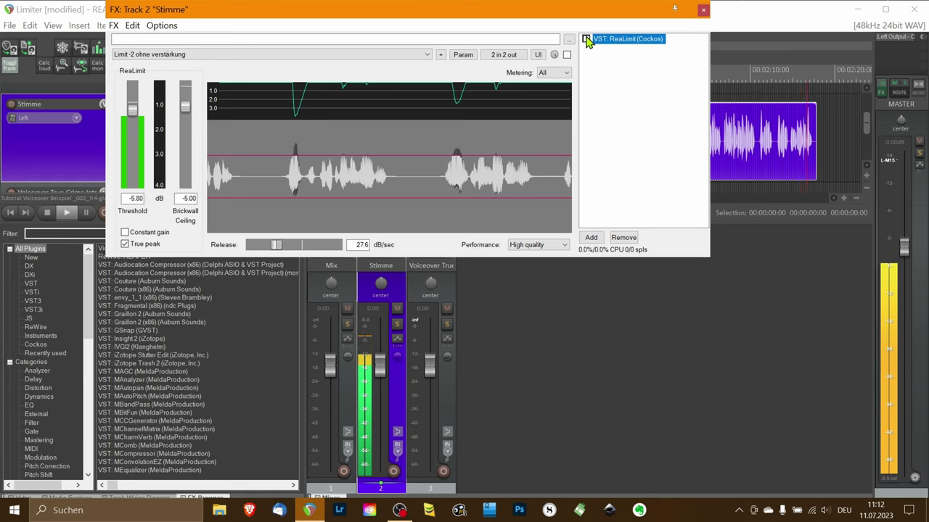
key("space")
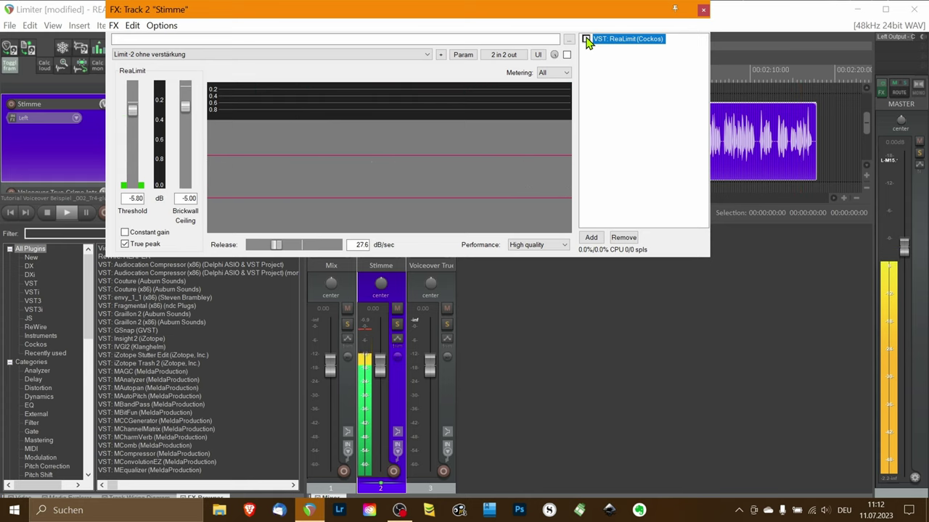
left_click(586, 39)
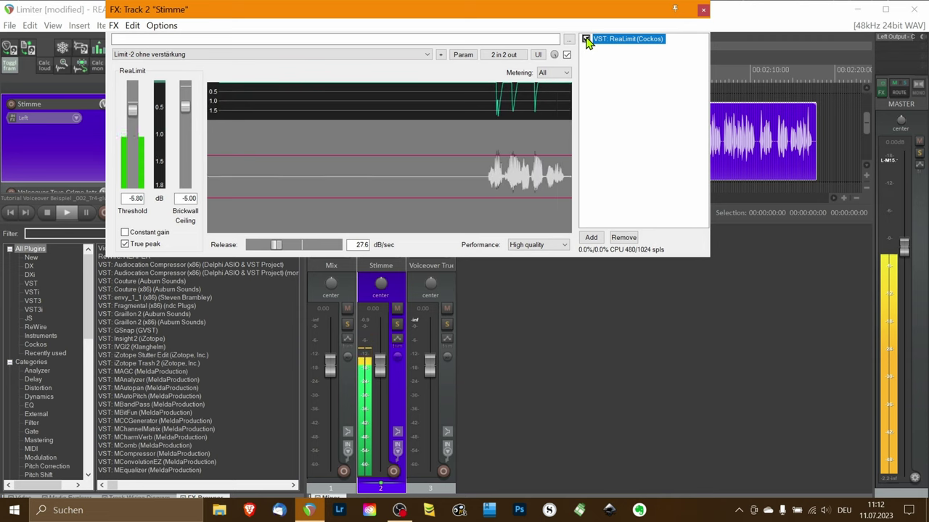
left_click(586, 39)
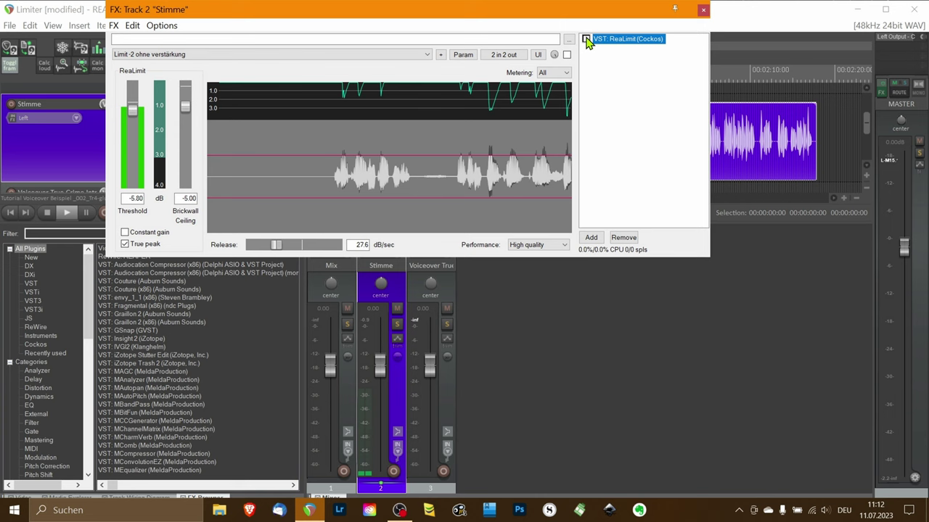
left_click(586, 39)
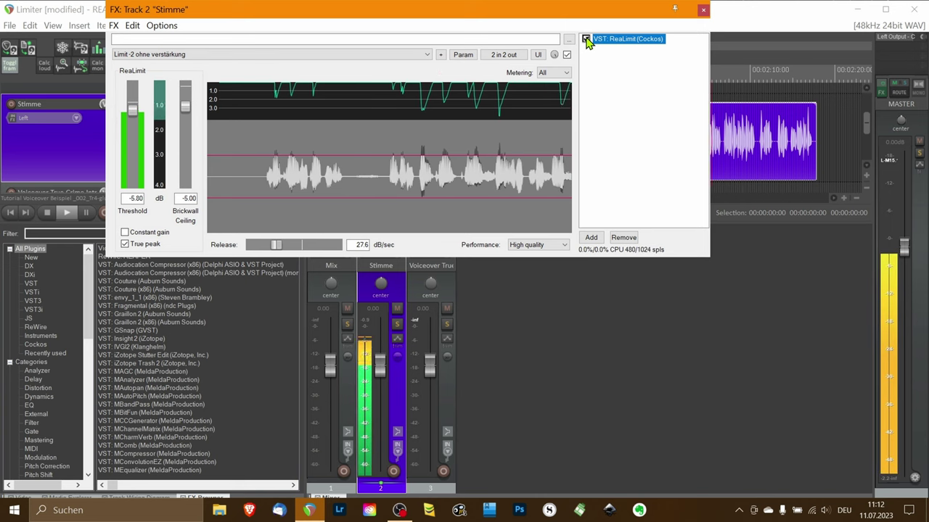
key("space")
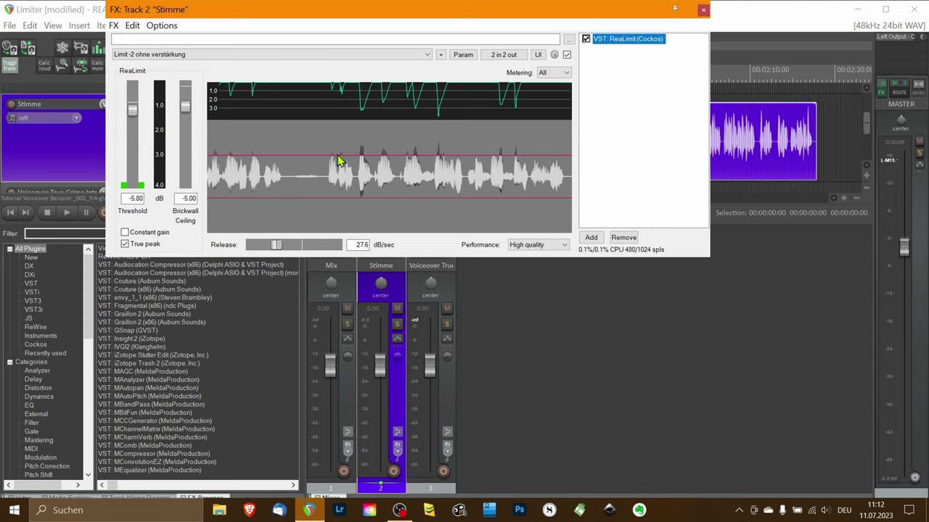
Try faster and slower release settings in ReaLimit, ending at about 6.3 dB/sec.
left_click(132, 199)
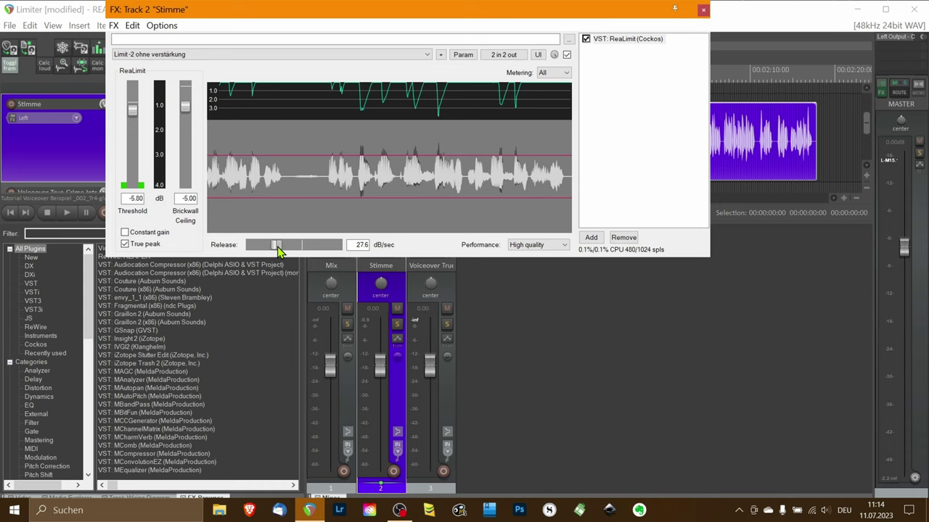
left_click_drag(276, 249, 270, 247)
left_click_drag(276, 249, 256, 249)
left_click_drag(252, 243, 274, 253)
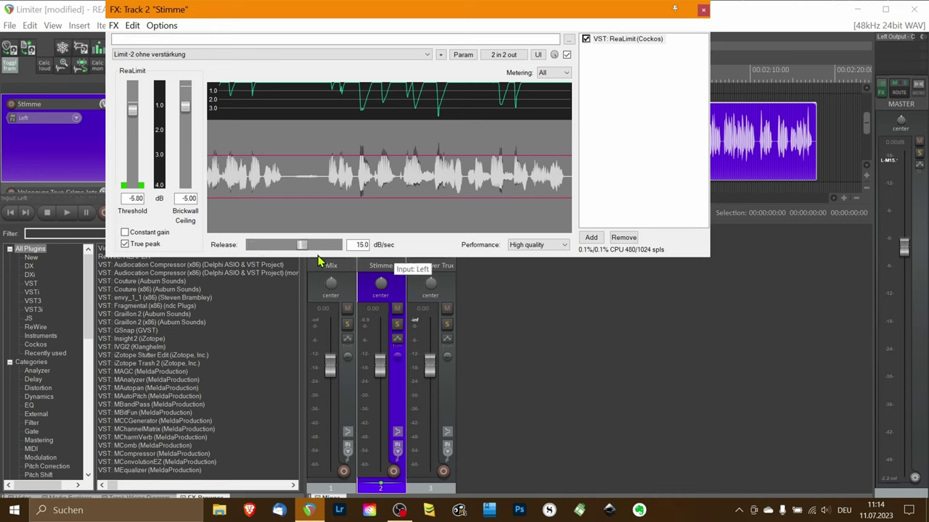
left_click_drag(305, 249, 336, 246)
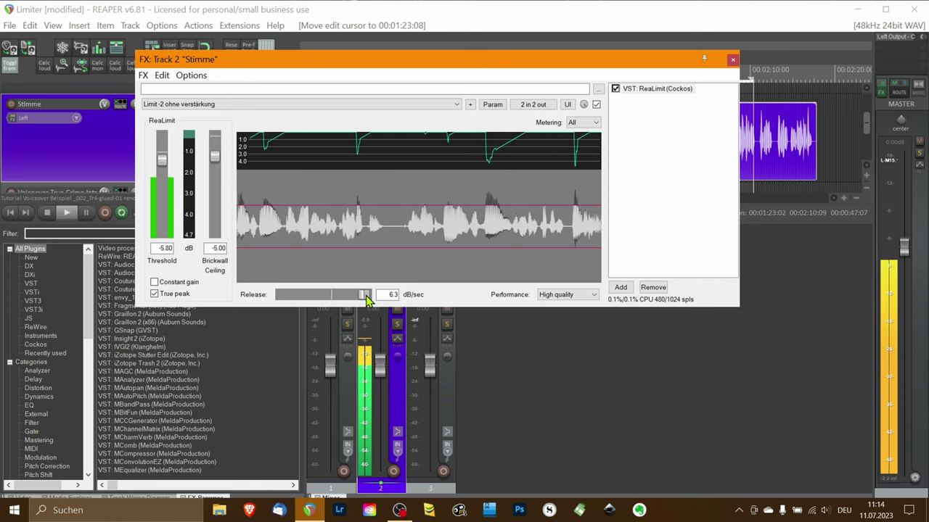
Compare a fast ReaLimit release of 68.1 dB/sec with a slow one of 6.0 dB/sec during playback, and stop.
left_click_drag(368, 300, 310, 301)
left_click_drag(309, 299, 286, 300)
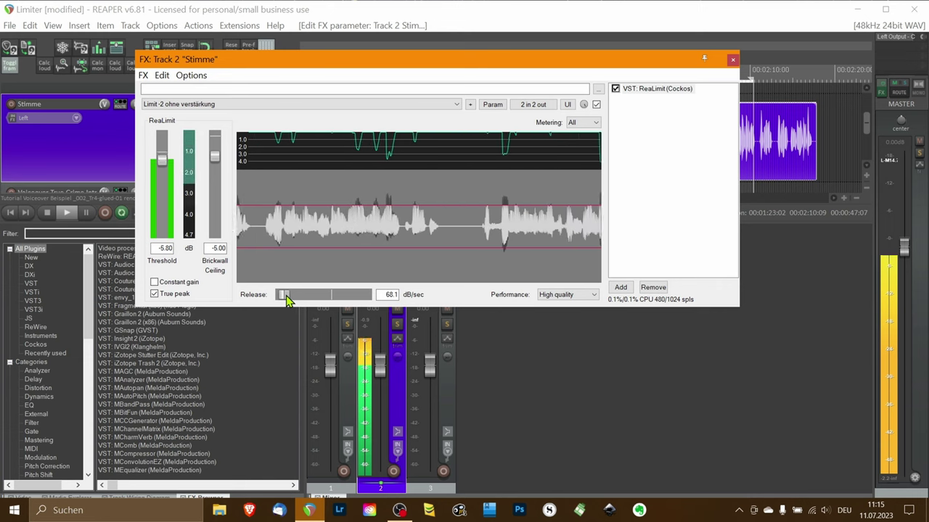
left_click_drag(286, 300, 395, 304)
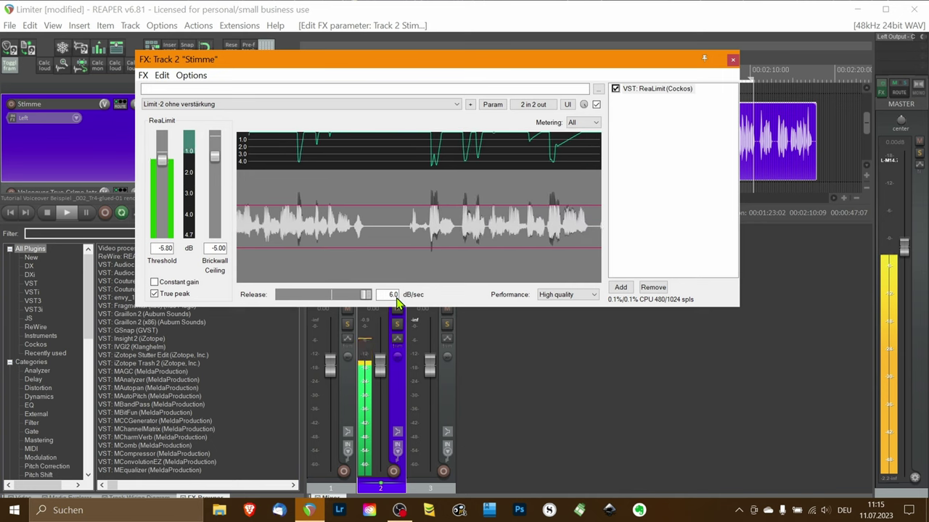
key("space")
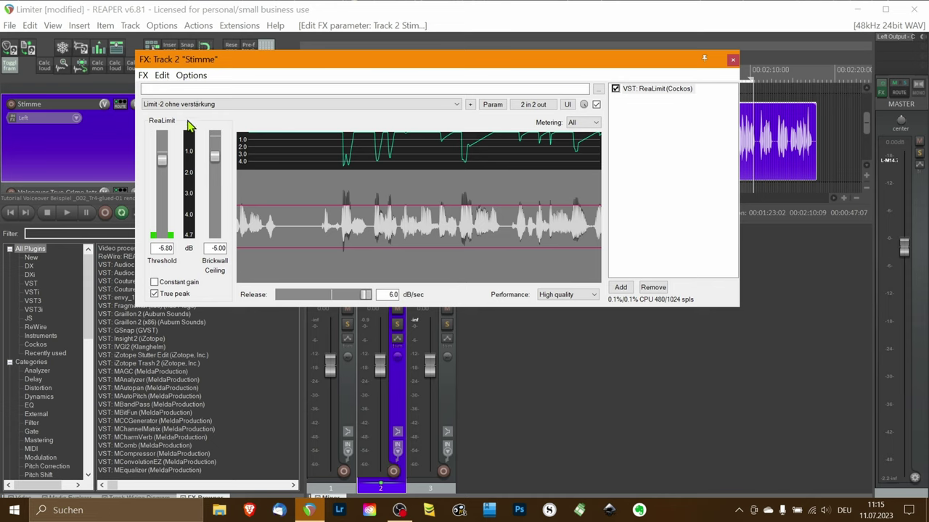
Play the voice again while speeding up ReaLimit's release, and settle the release at 34.4 dB/sec.
key("space")
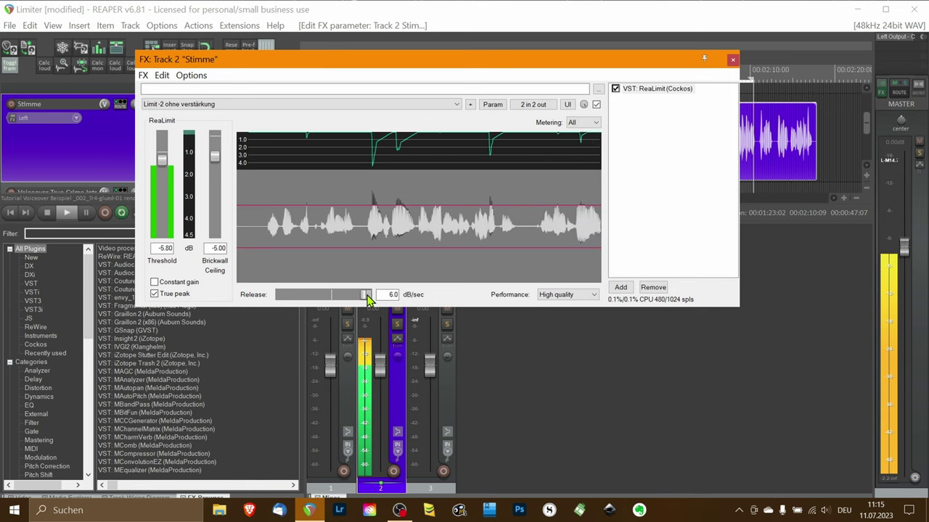
left_click_drag(366, 298, 294, 300)
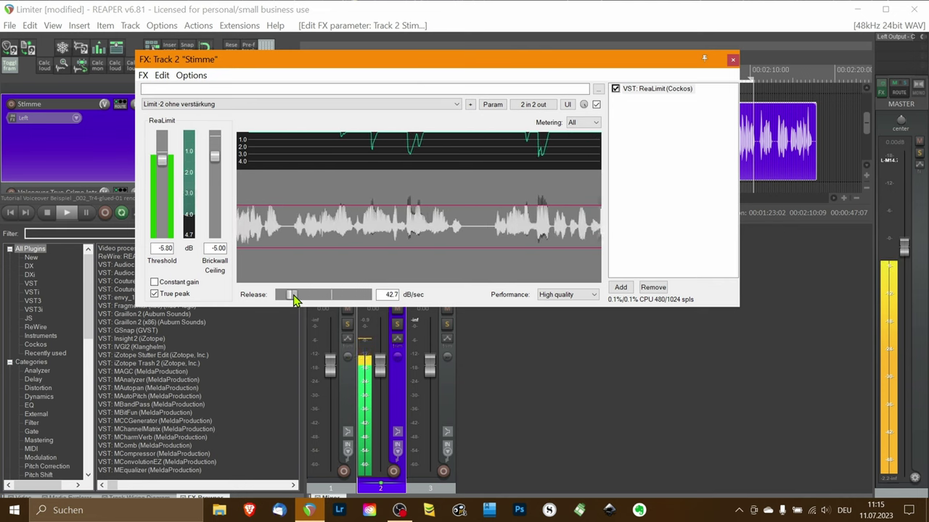
left_click_drag(294, 300, 284, 294)
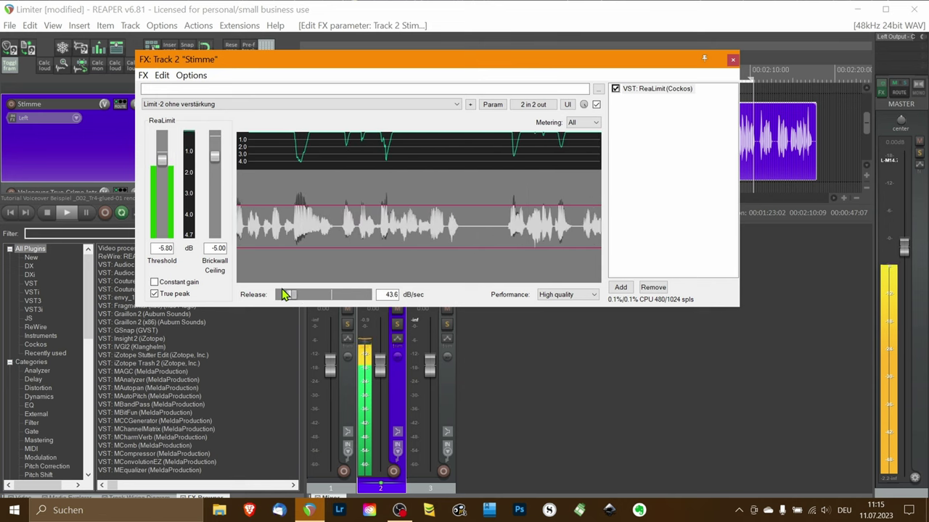
key("space")
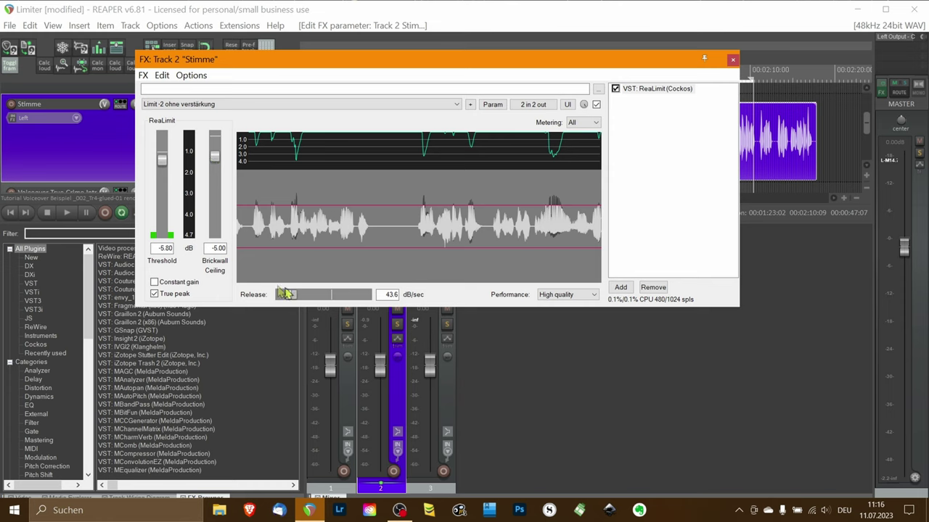
left_click_drag(292, 297, 300, 297)
Bypass ReaLimit on the Stimme track, reset its threshold to 0.00 dB and close the FX window.
left_click(615, 89)
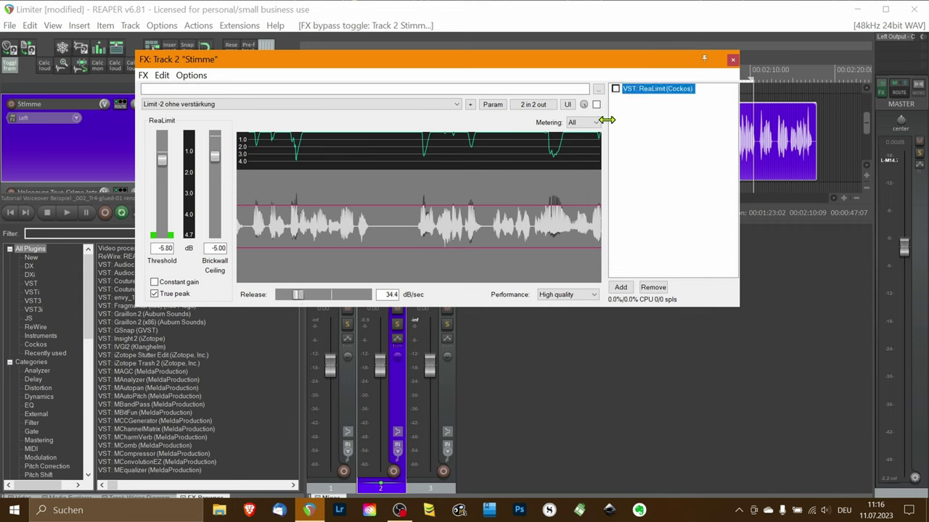
left_click(733, 60)
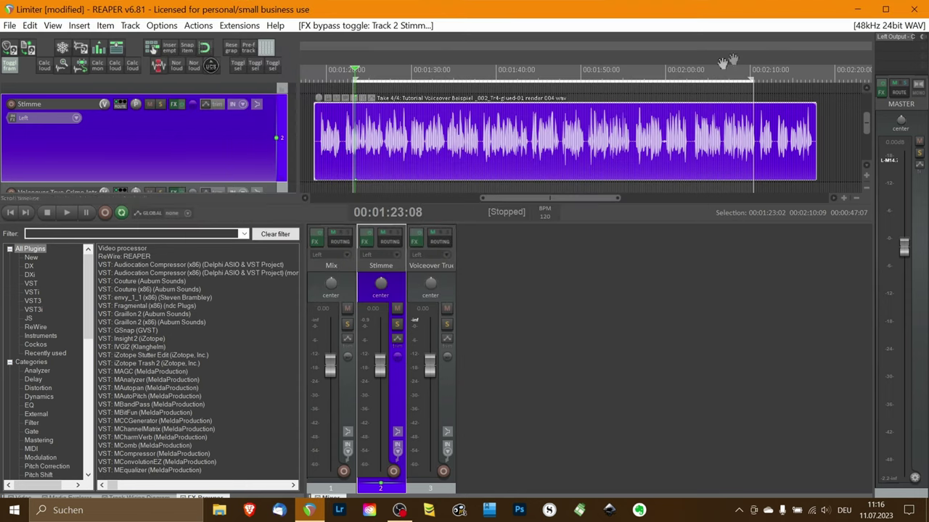
left_click(366, 241)
double_click(162, 156)
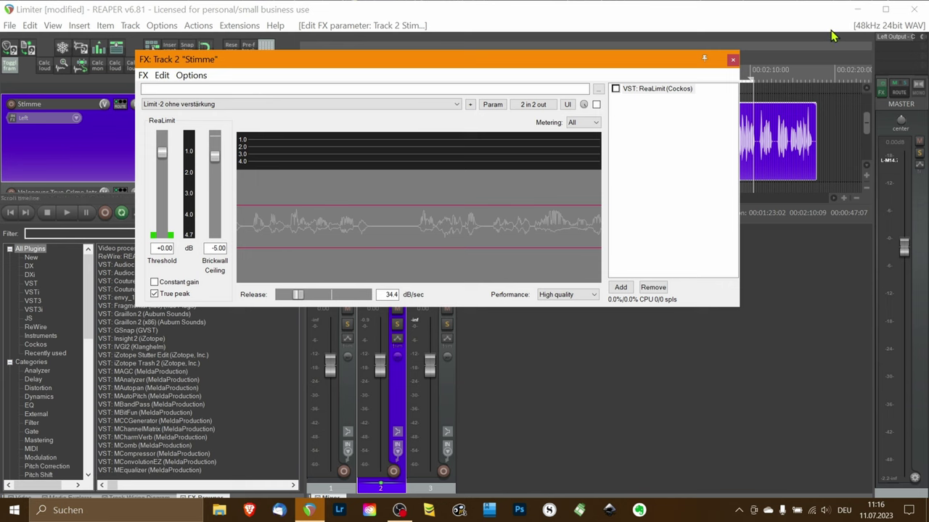
left_click(732, 59)
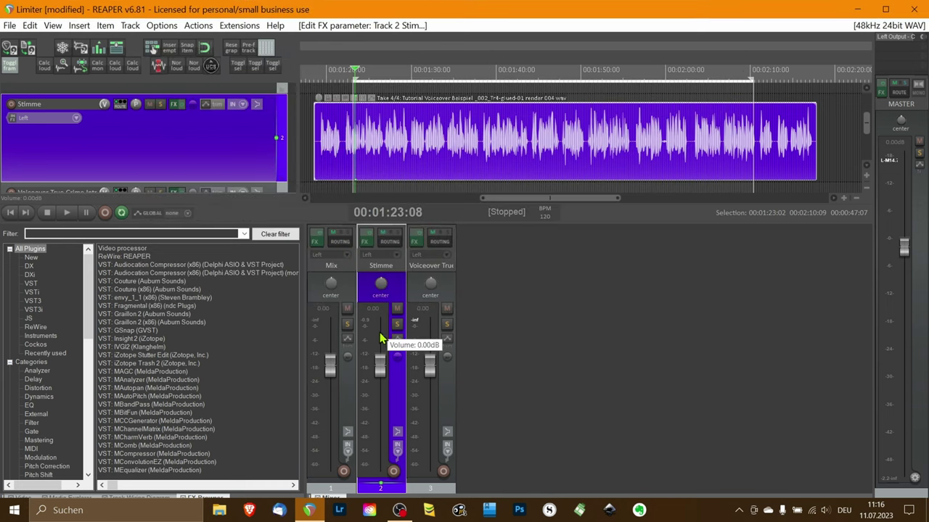
Switch the Stimme track's meter to LUFS-M and play the voice to measure its momentary loudness.
right_click(372, 341)
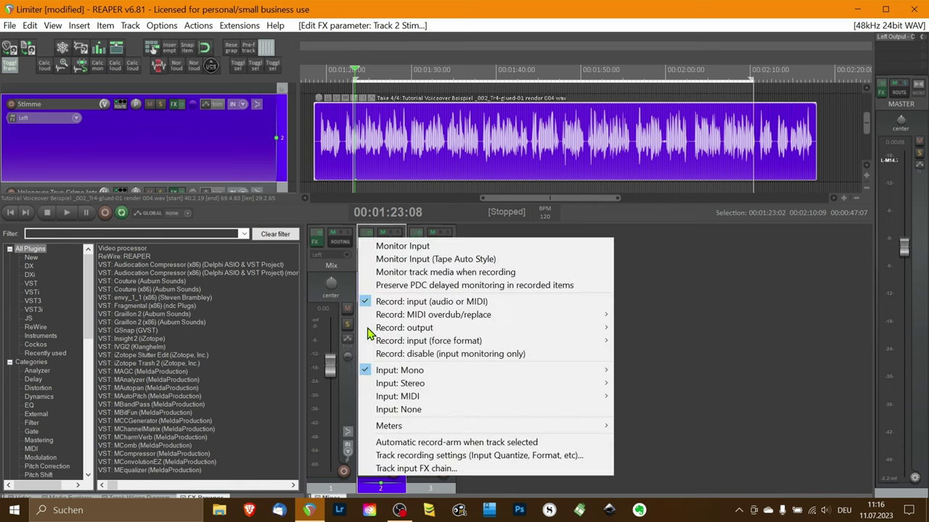
mouse_move(508, 428)
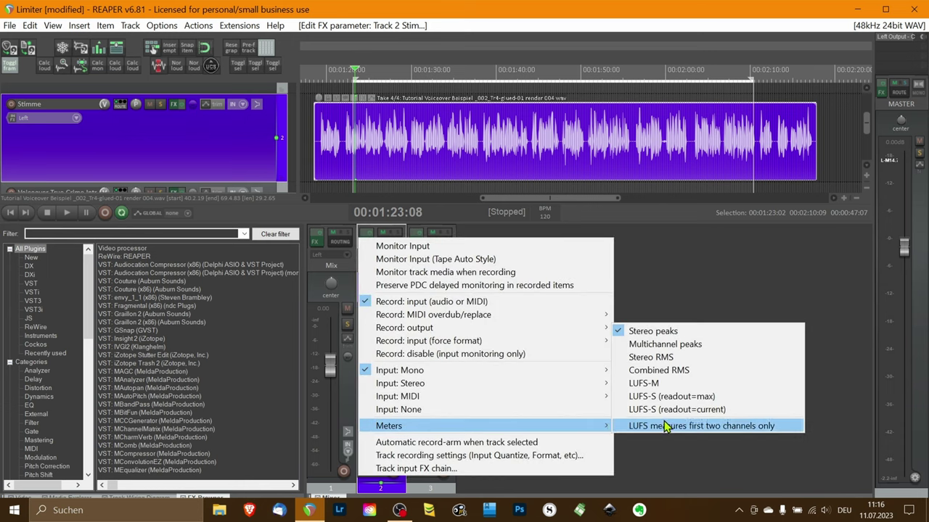
left_click(759, 388)
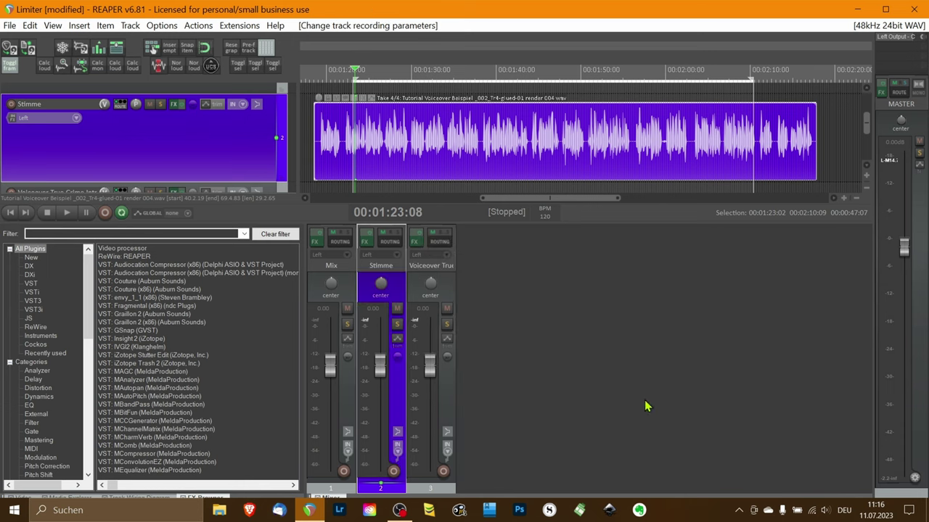
key("space")
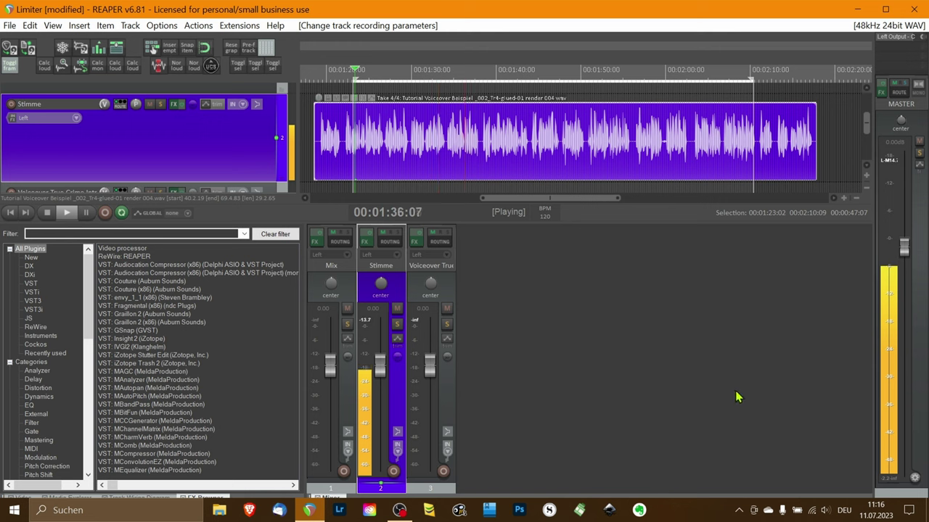
key("space")
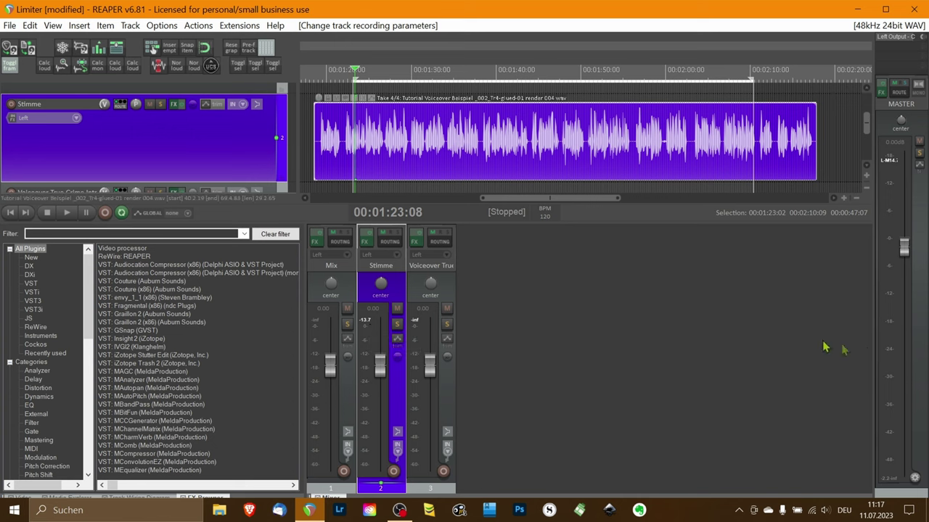
Set the loudness readout of the master VU meter to LUFS-I, keeping LUFS-M as the meter type.
right_click(894, 310)
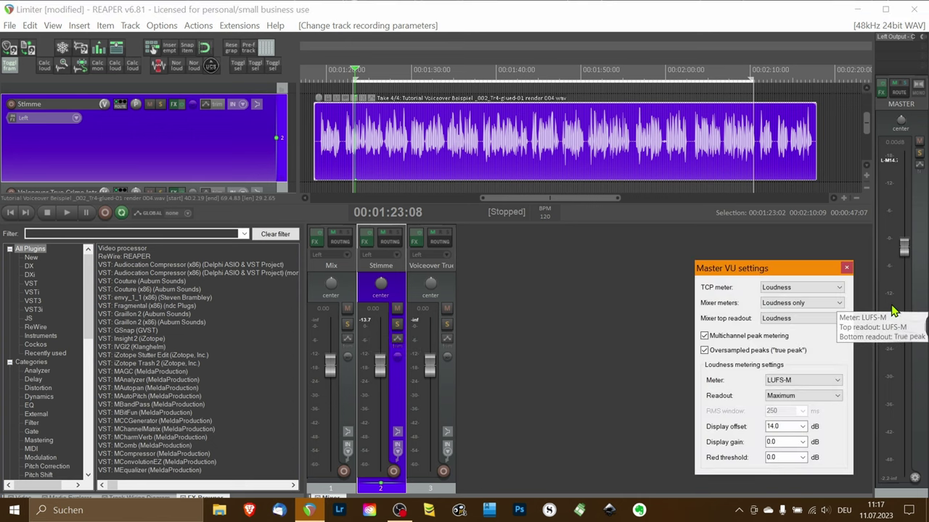
left_click(838, 381)
left_click(839, 382)
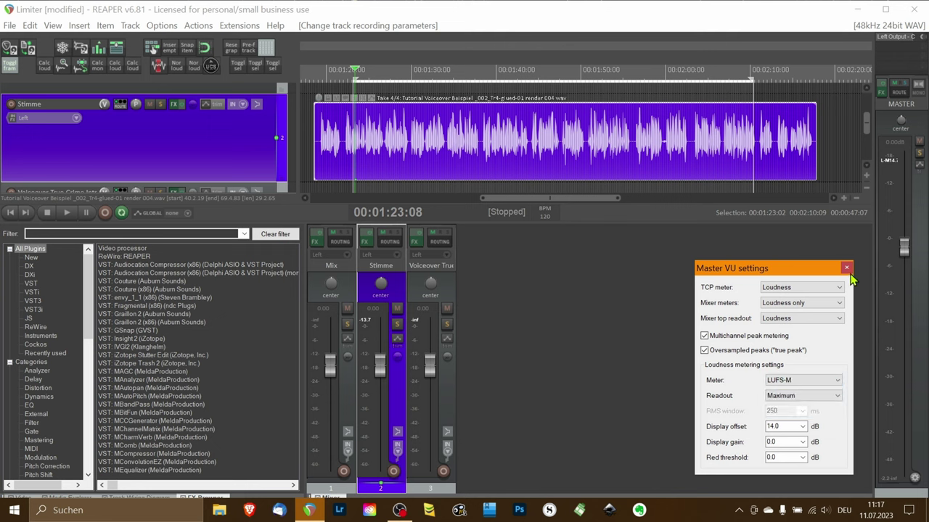
left_click(836, 397)
left_click(833, 415)
left_click(847, 268)
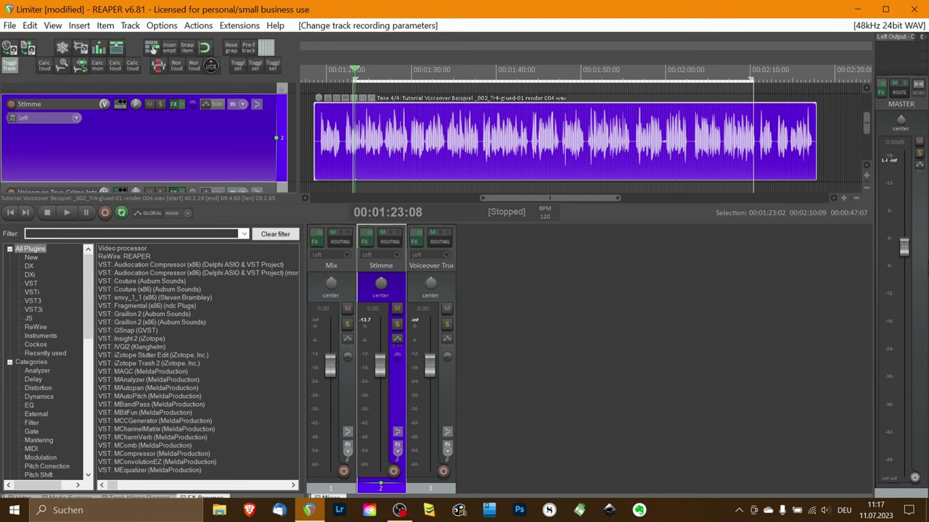
Play the voice briefly to check the master's integrated loudness, and review the master VU settings.
mouse_move(898, 174)
key("space")
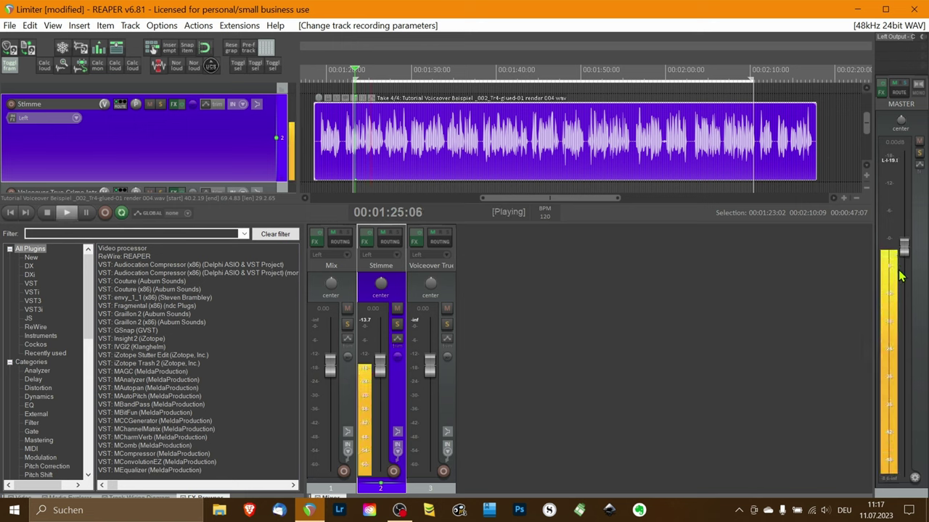
mouse_move(892, 255)
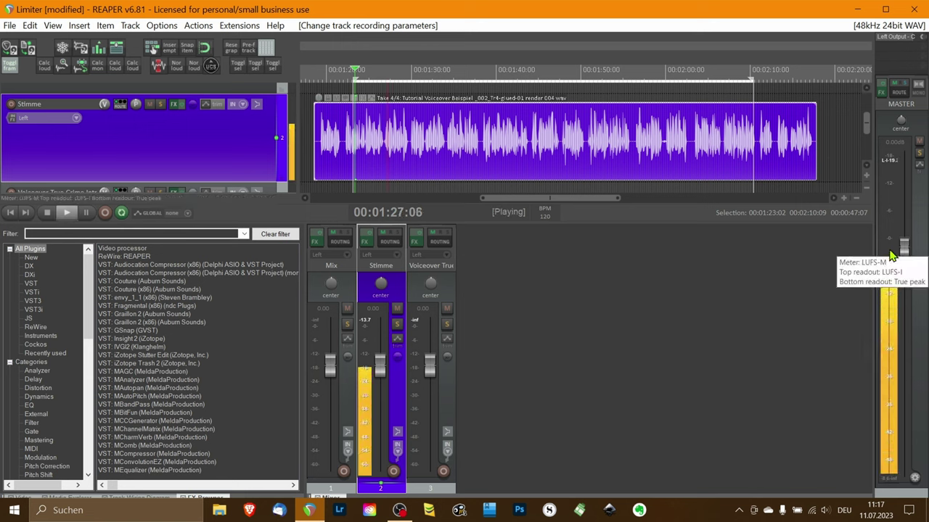
key("space")
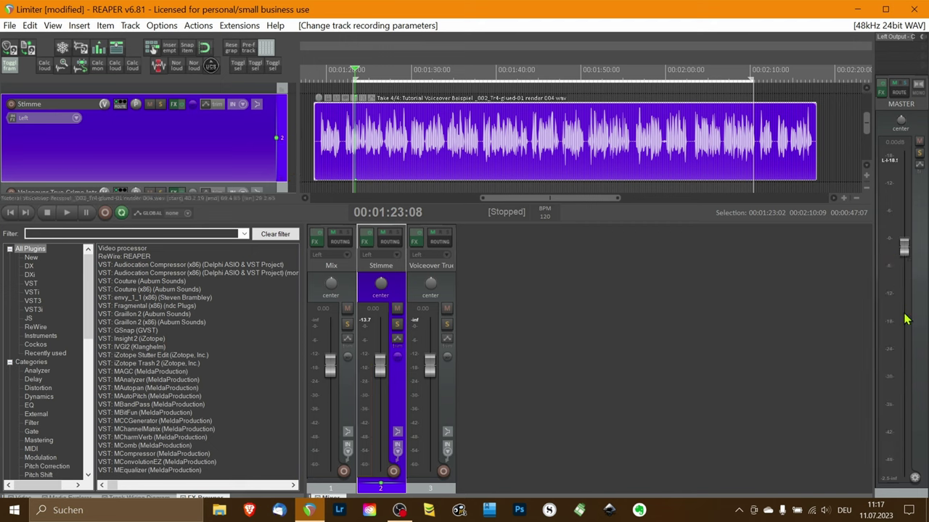
right_click(897, 307)
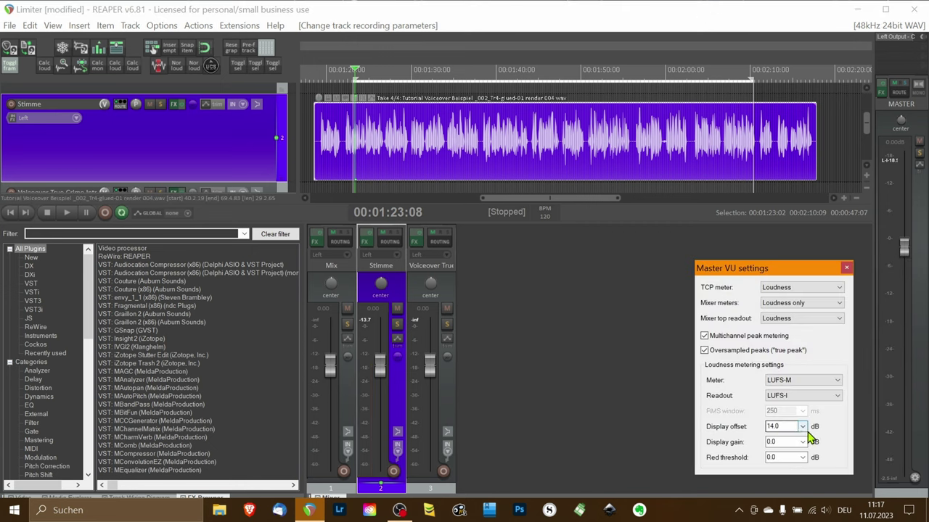
left_click(846, 269)
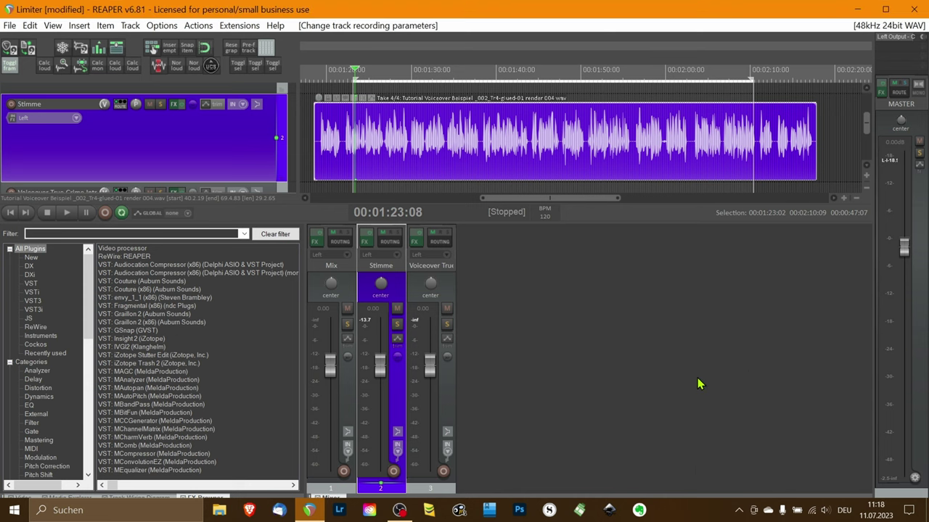
Open Youlean Loudness Meter 2 in the master FX chain, reset its readings and measure the voice during playback.
mouse_move(887, 363)
mouse_move(881, 91)
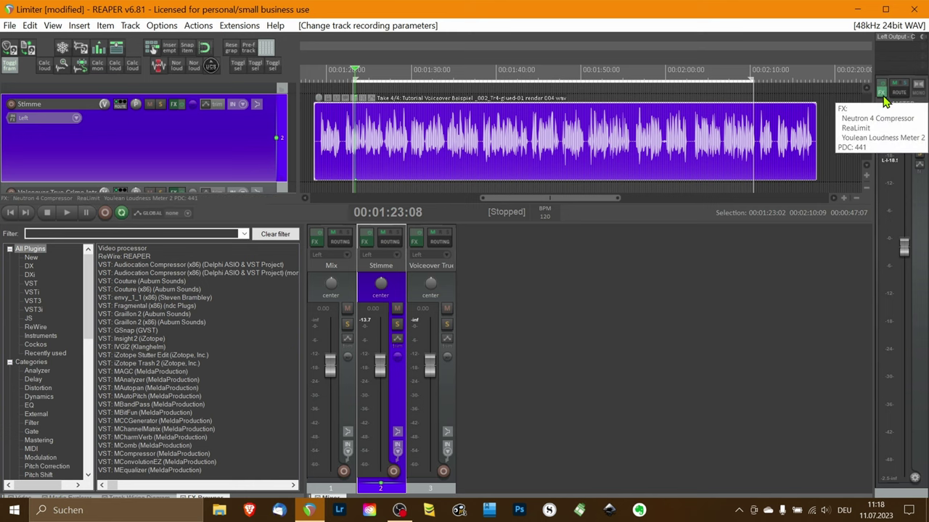
left_click(884, 99)
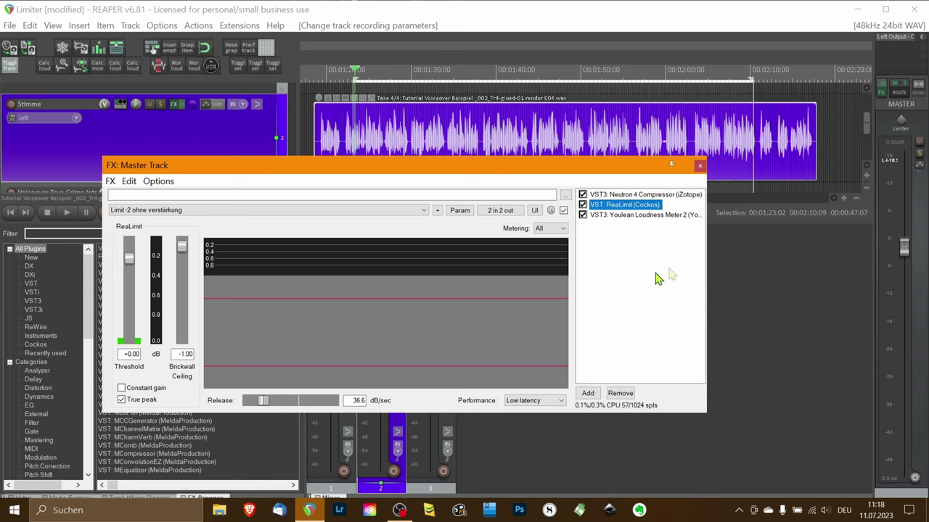
left_click_drag(407, 172, 526, 220)
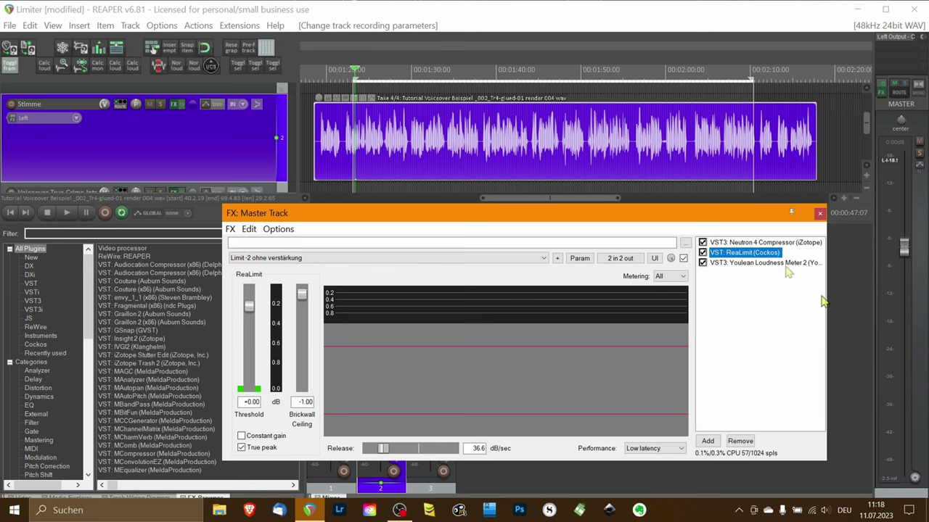
left_click(762, 263)
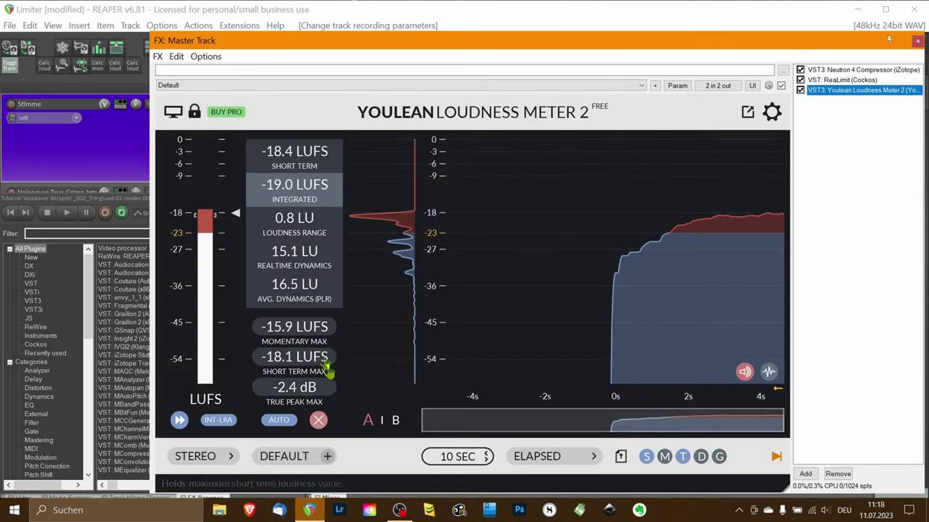
left_click(318, 422)
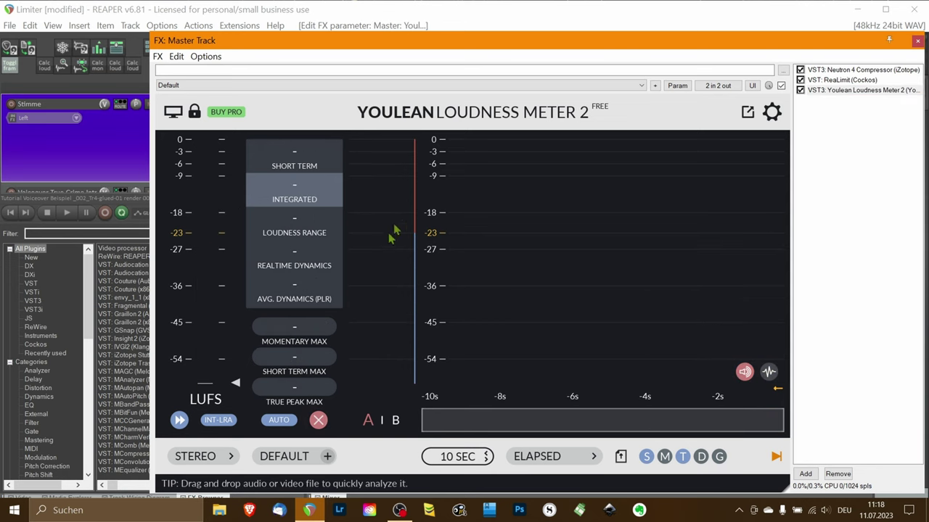
key("space")
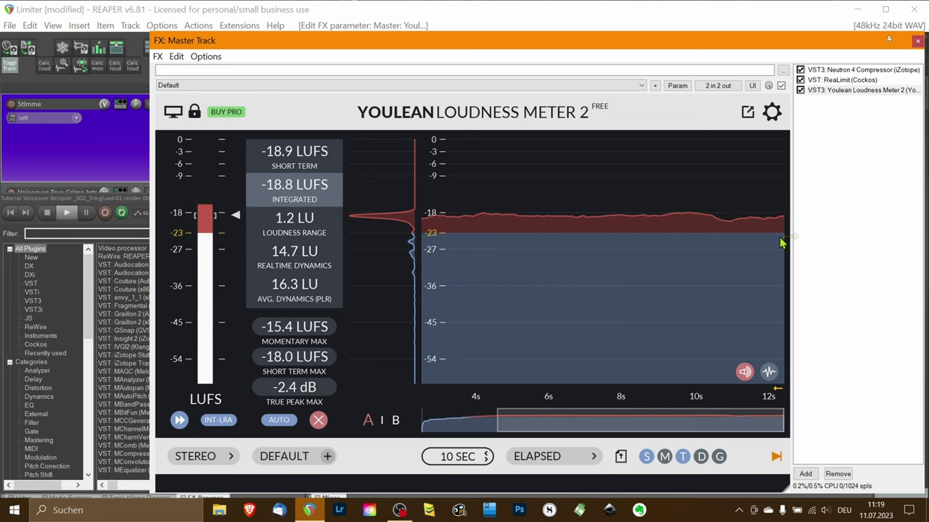
key("space")
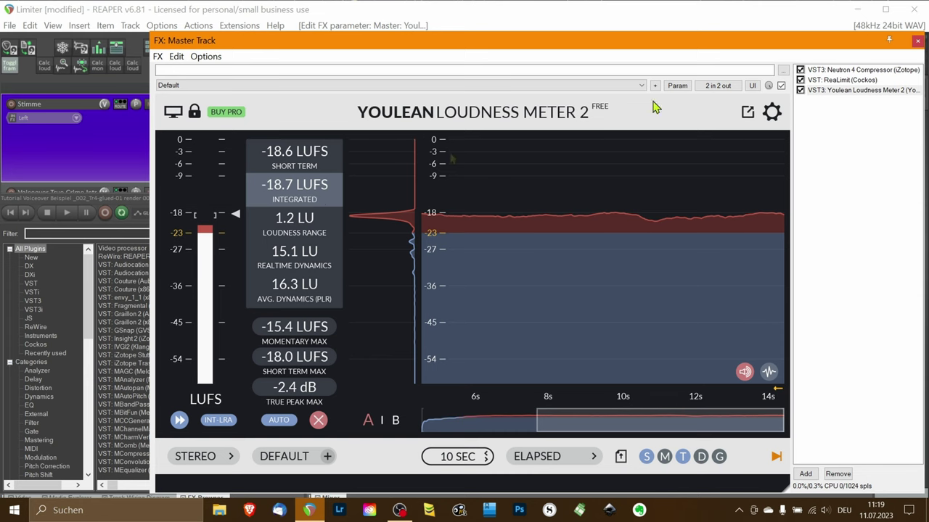
Float the Youlean meter in its own window and set the threshold of the master's ReaLimit to -3.7 dB.
left_click(841, 80)
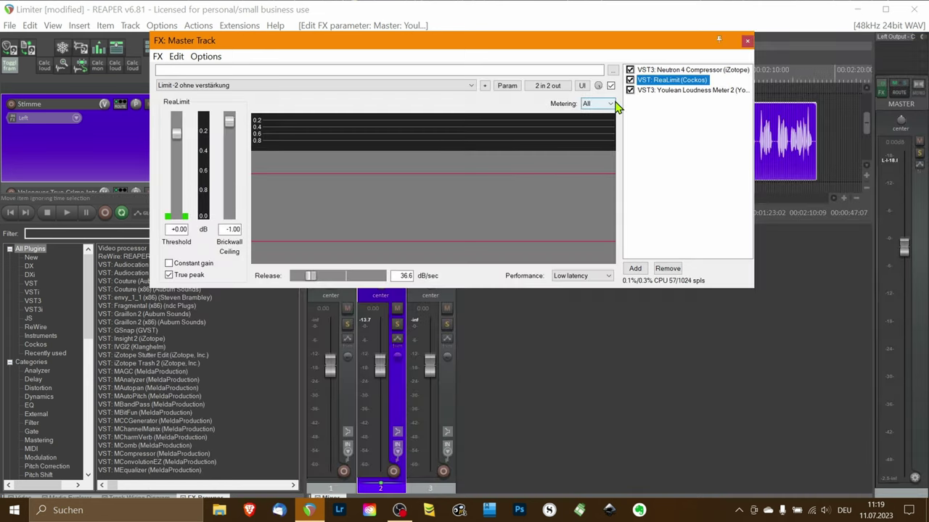
left_click(669, 92)
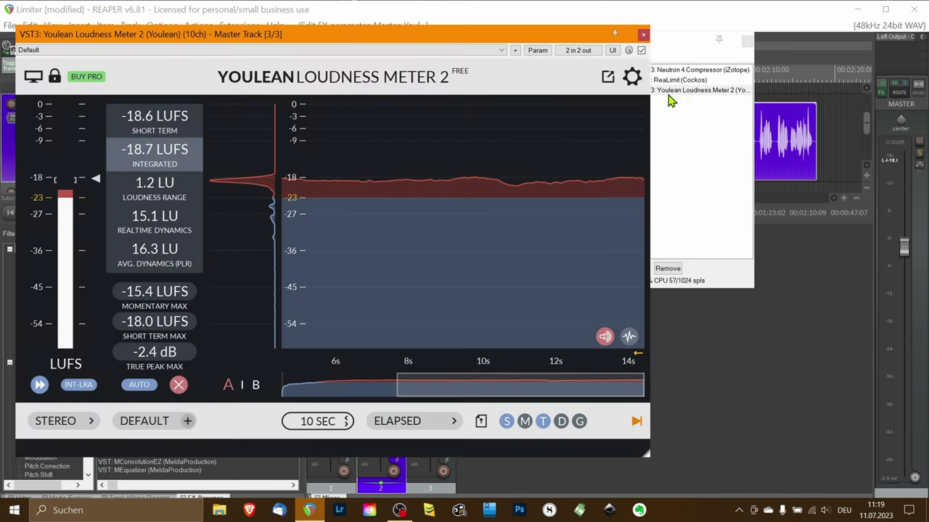
left_click(698, 81)
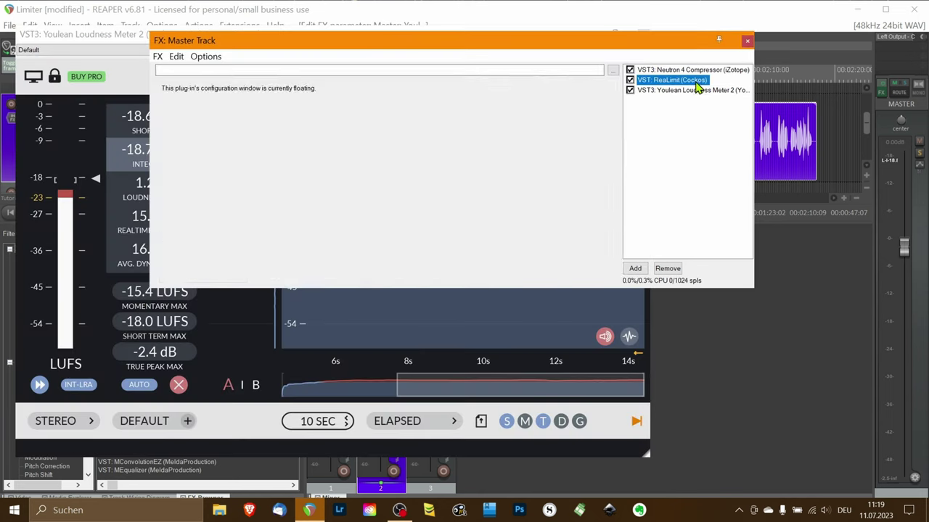
left_click_drag(516, 43, 646, 101)
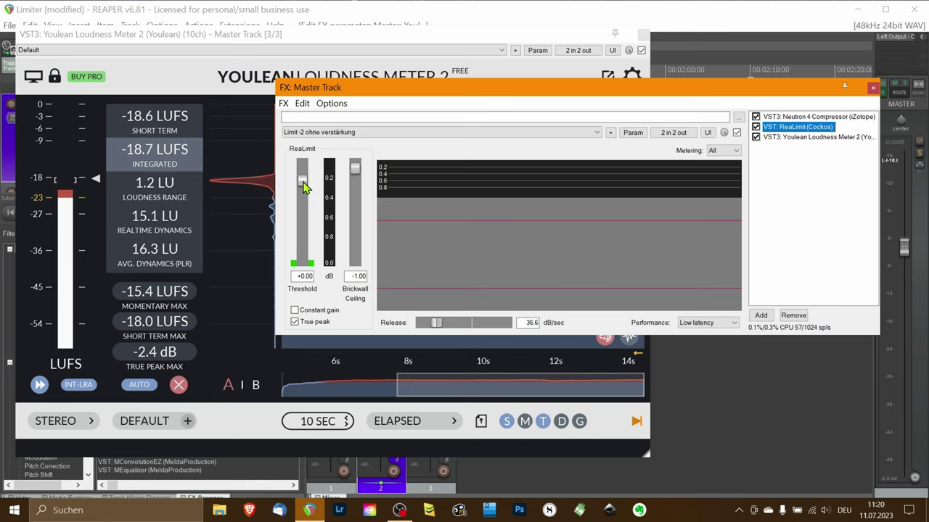
double_click(304, 276)
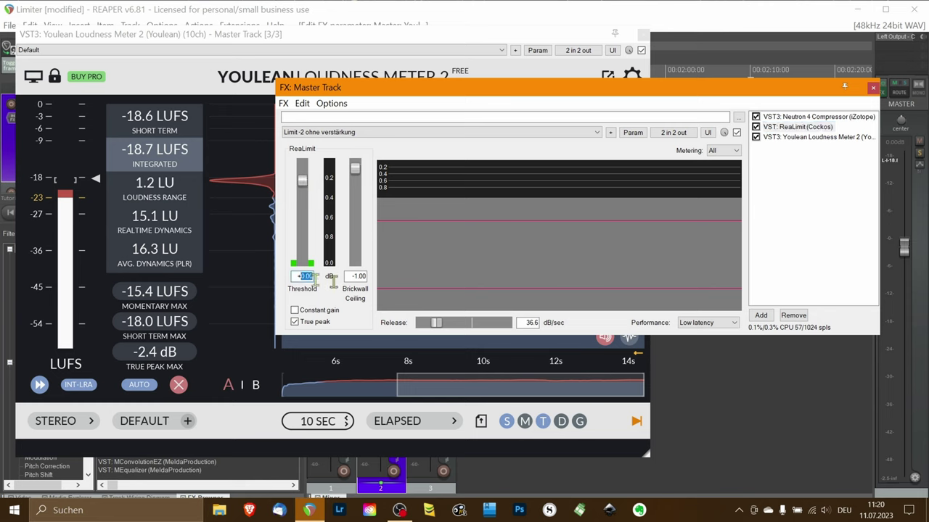
type("-3.7")
key("Return")
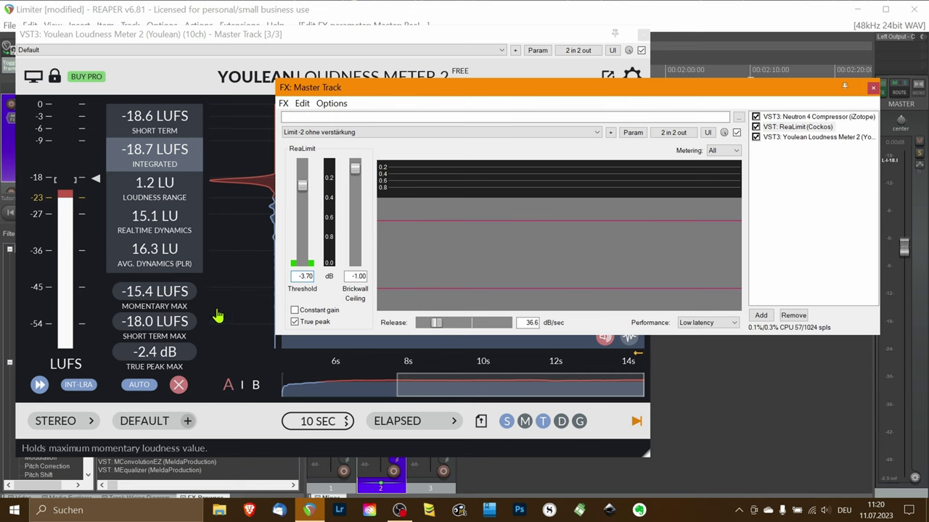
Reset the Youlean meter, measure the voice again through the master limiter, and close both FX windows.
left_click(181, 389)
key("space")
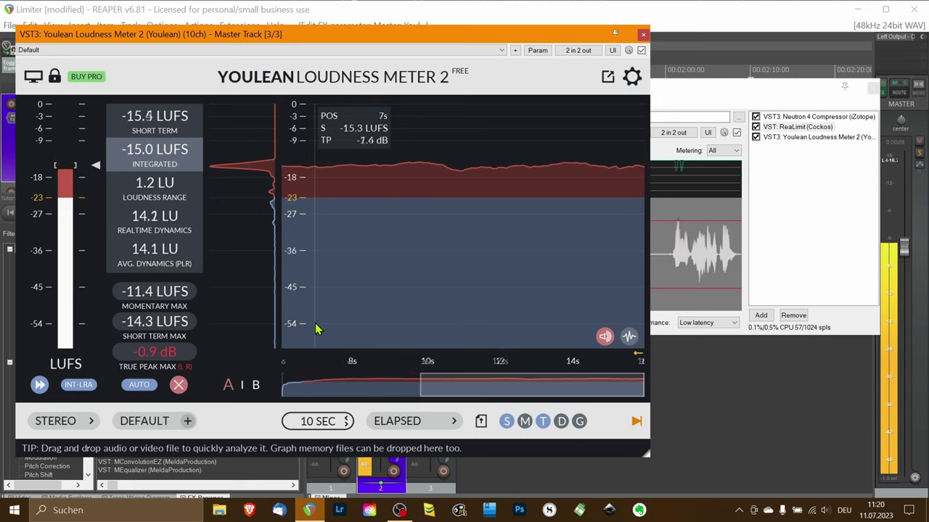
key("space")
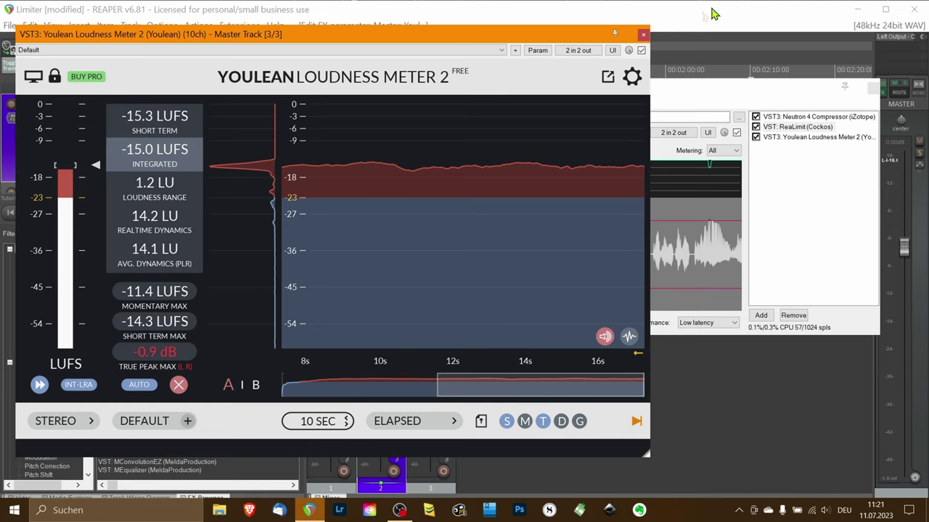
left_click(643, 35)
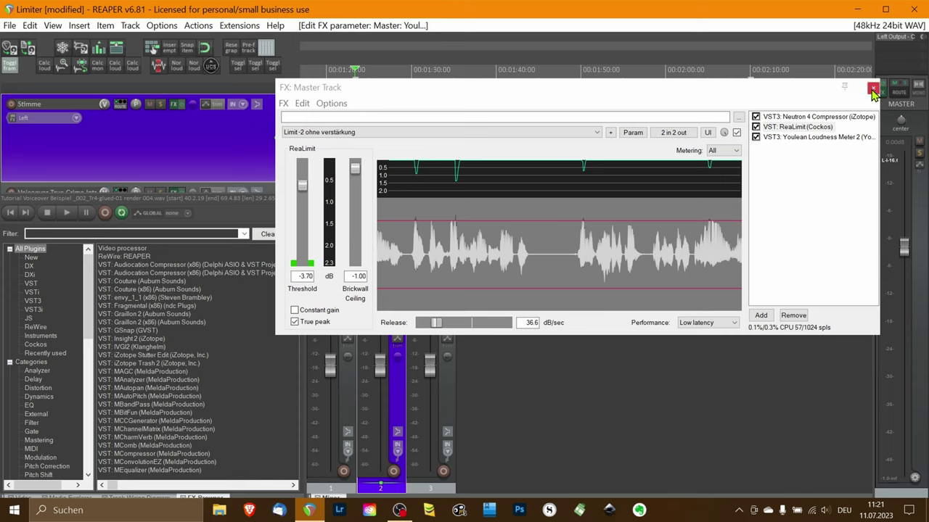
left_click(873, 87)
Open the Render to File settings and choose Selected media items via master as the source, keeping Stereo channels.
left_click(526, 142)
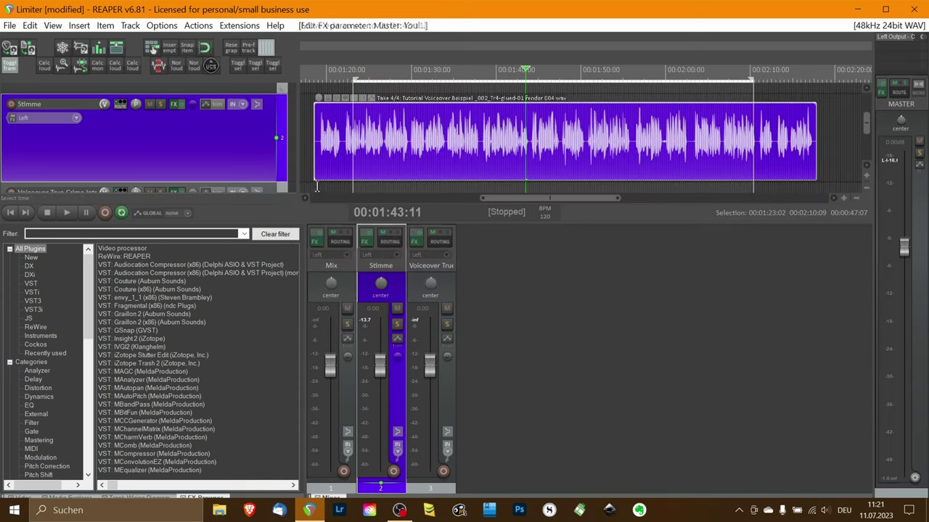
left_click(80, 48)
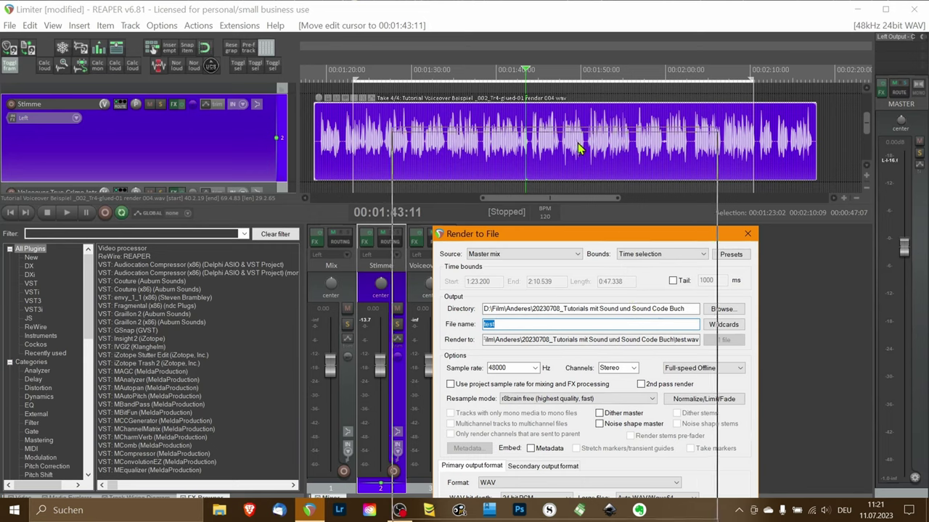
left_click_drag(621, 238, 563, 109)
left_click(520, 125)
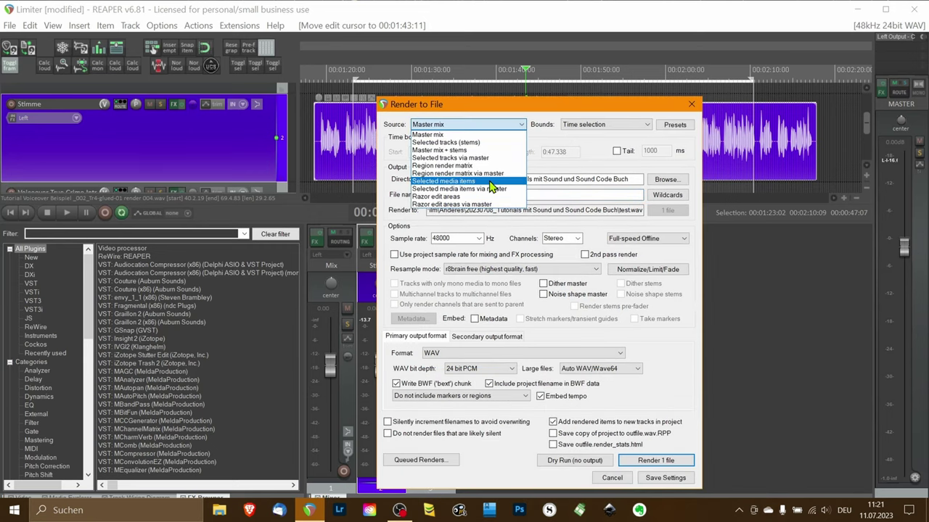
left_click(491, 181)
left_click(520, 125)
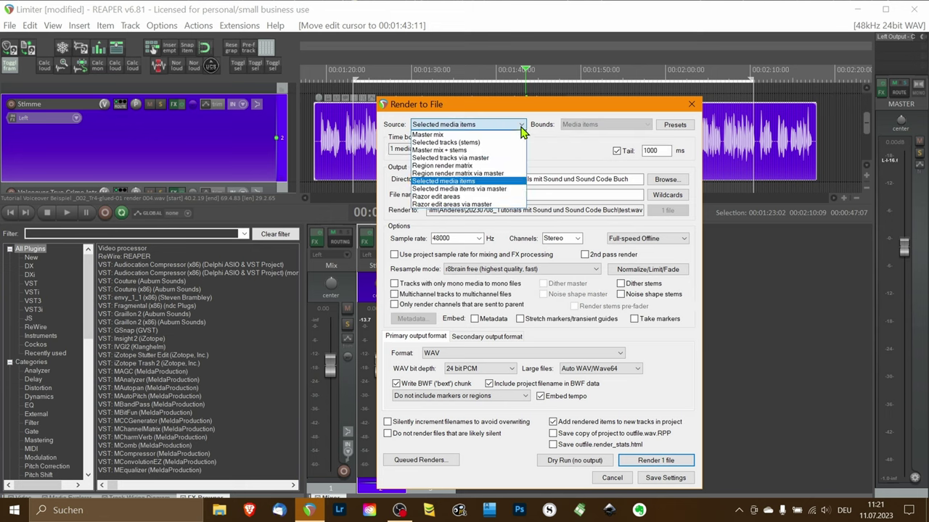
left_click(479, 189)
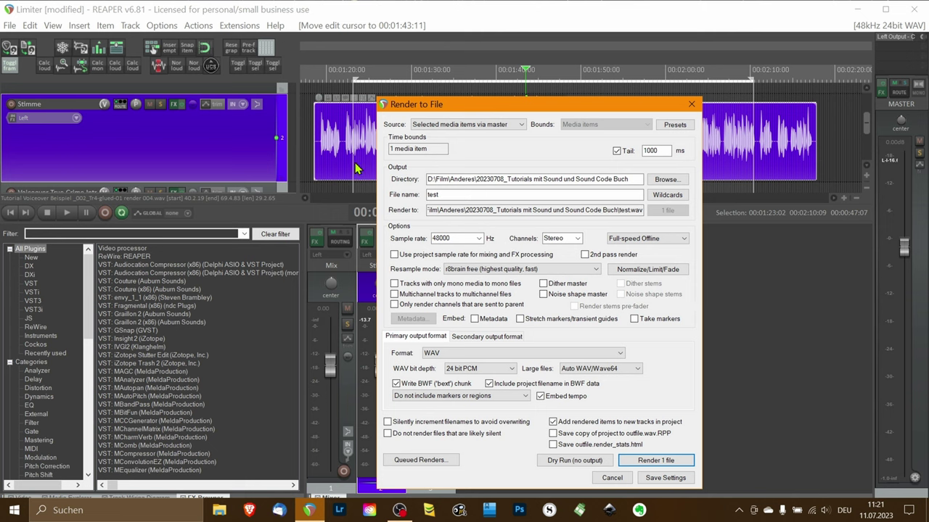
left_click(573, 239)
left_click(572, 249)
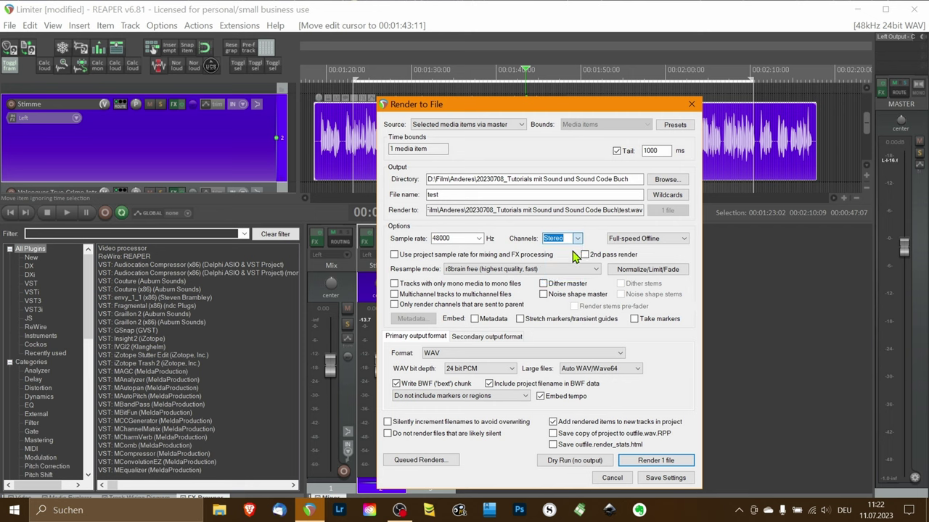
Dry-run the render through the master with Mono channels, examine its loudness statistics and close the report.
left_click(575, 460)
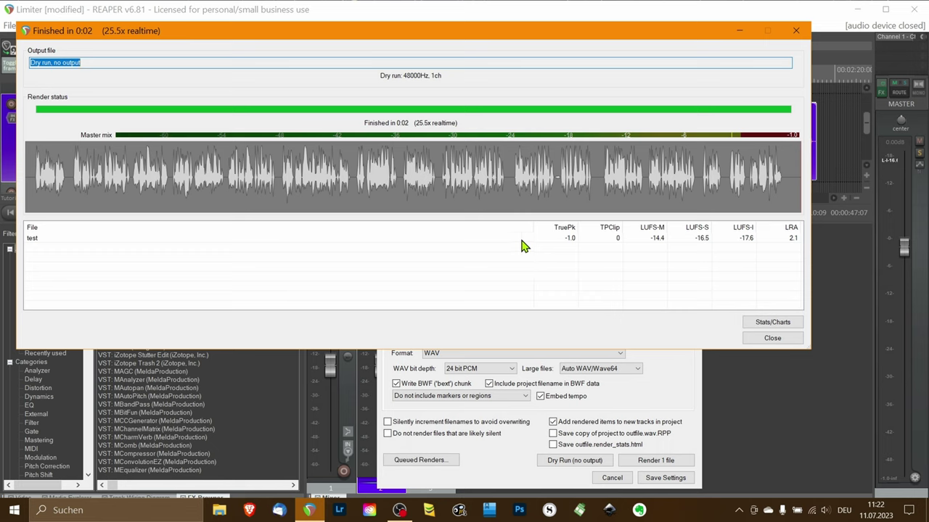
left_click_drag(531, 222, 411, 223)
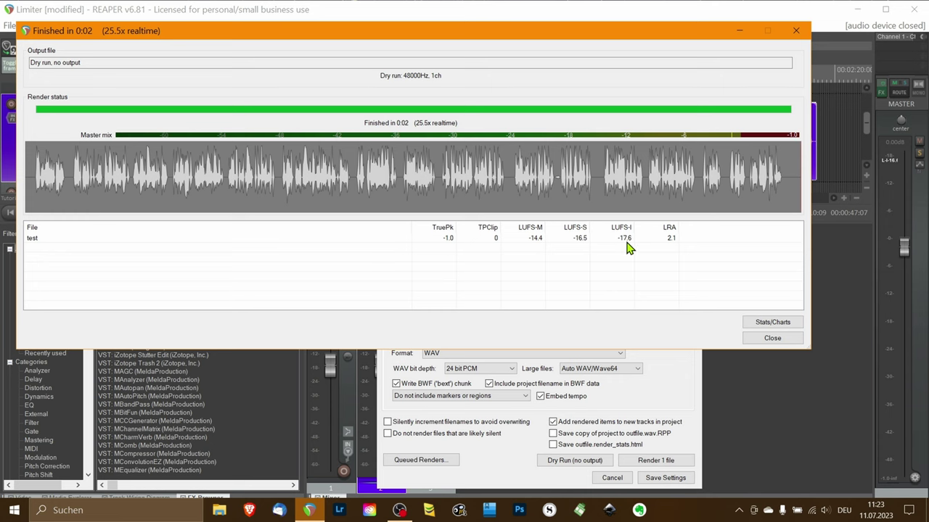
left_click(790, 338)
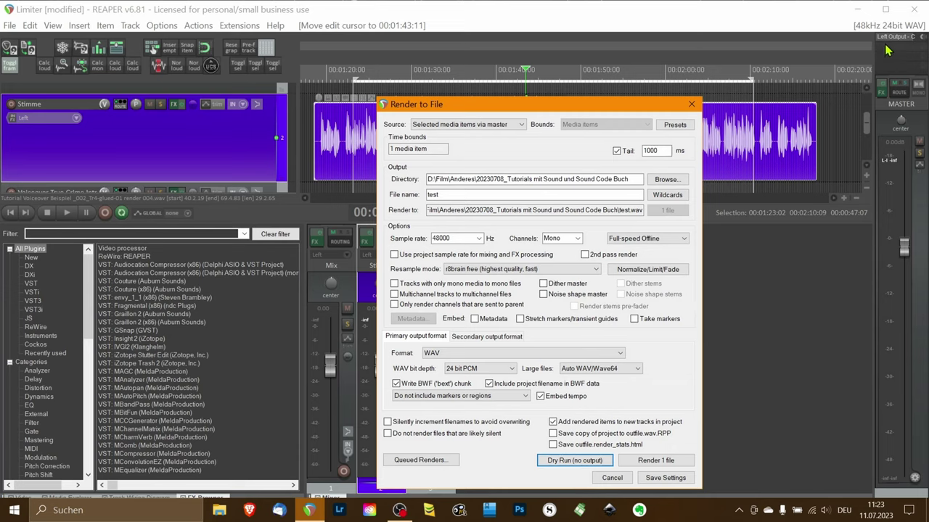
Set the threshold of the master track's ReaLimit to -6.7 dB.
left_click(881, 93)
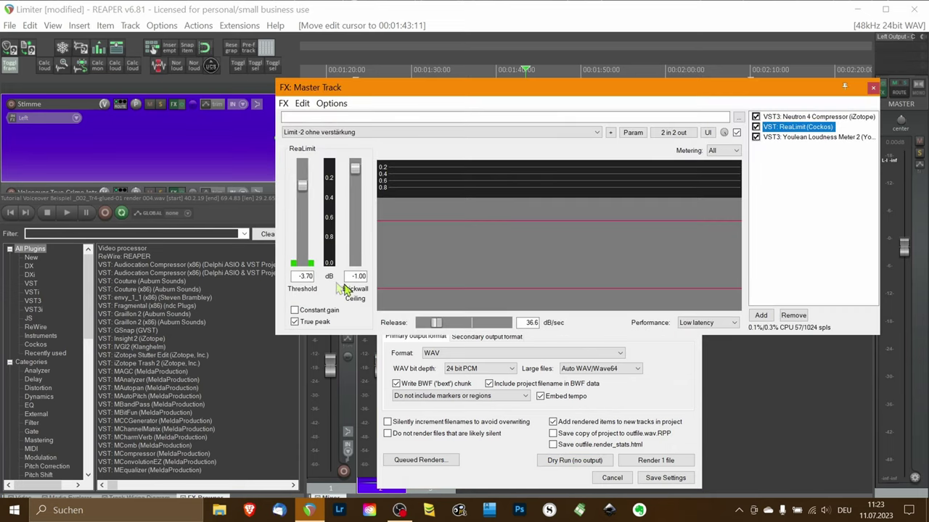
left_click(305, 276)
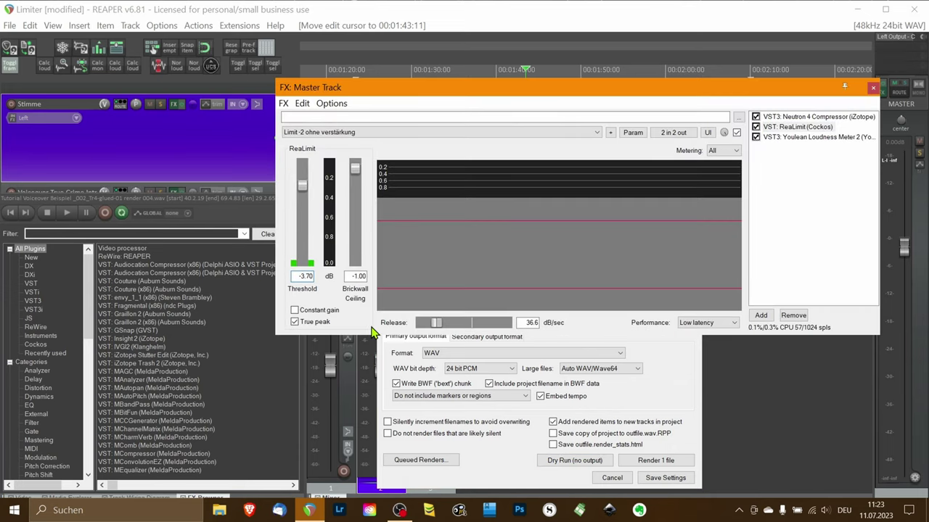
type("6")
key("Return")
Reset the Youlean meter, close the master FX window, and dry-run the render to check the integrated loudness.
left_click(818, 143)
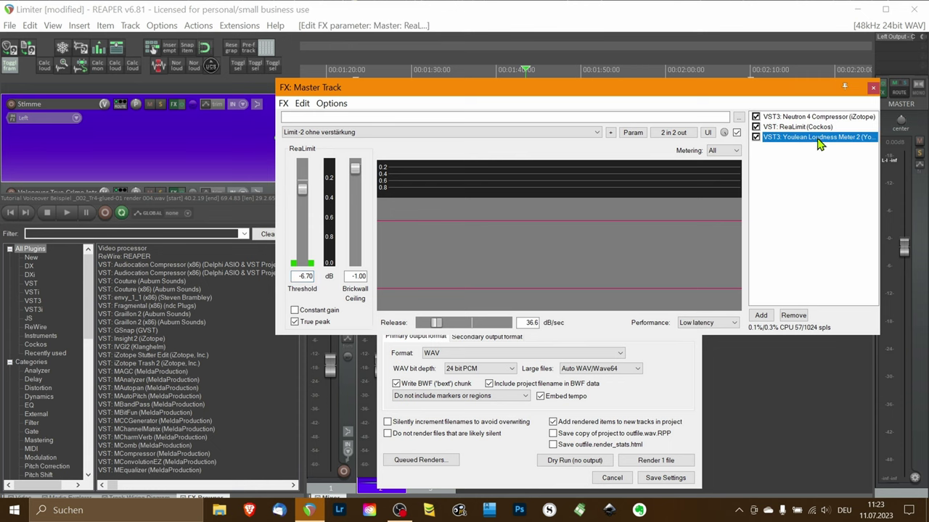
left_click(318, 420)
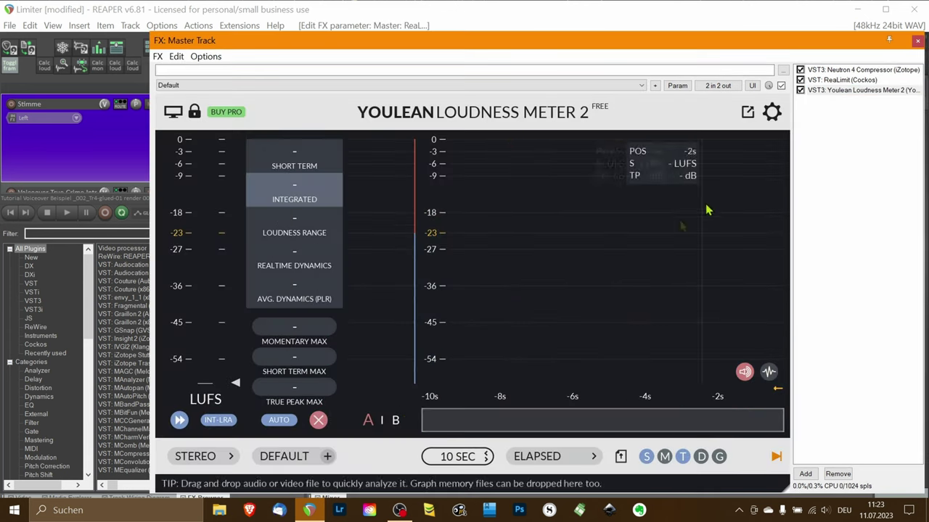
left_click(918, 42)
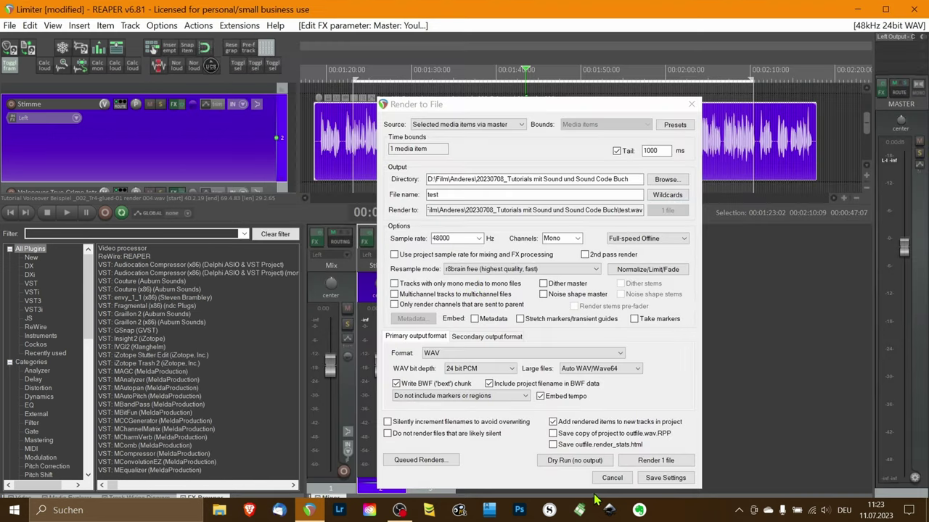
left_click(577, 461)
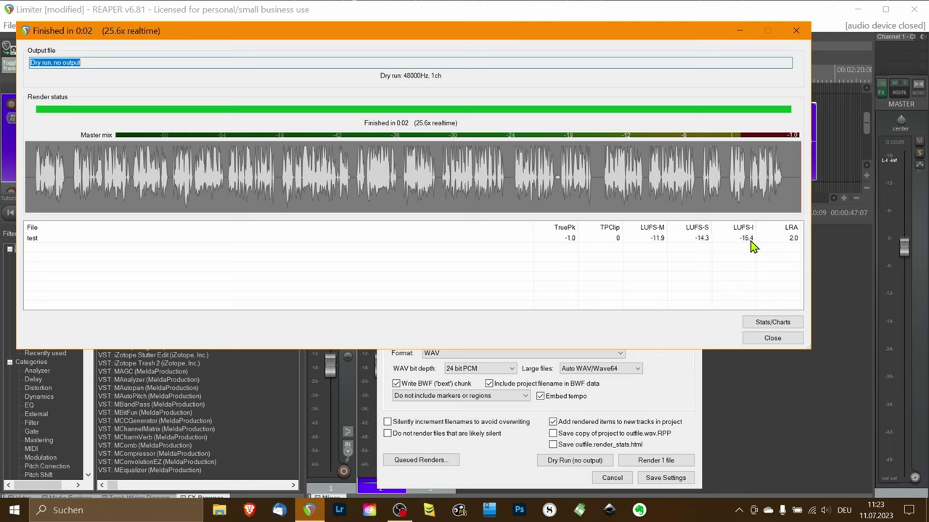
left_click(772, 339)
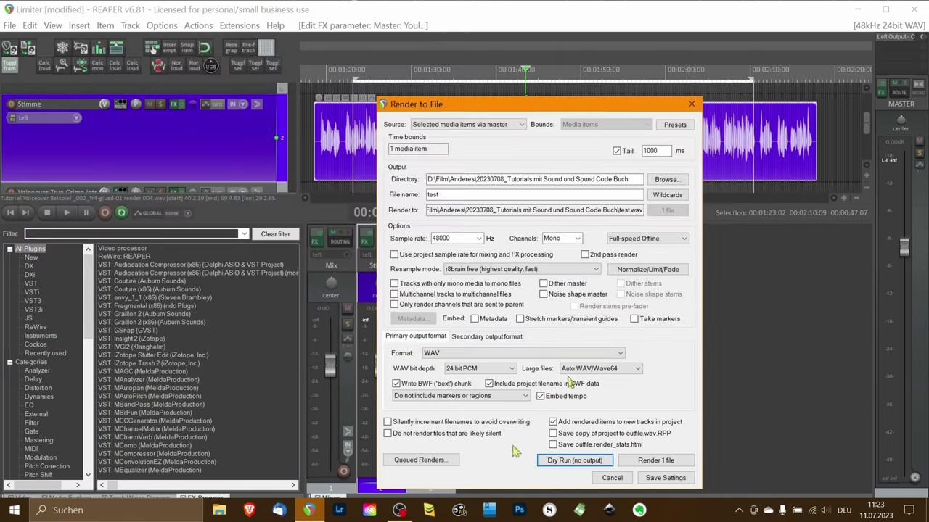
Set the master ReaLimit threshold to -7 dB and check the resulting loudness with another dry run.
left_click(884, 95)
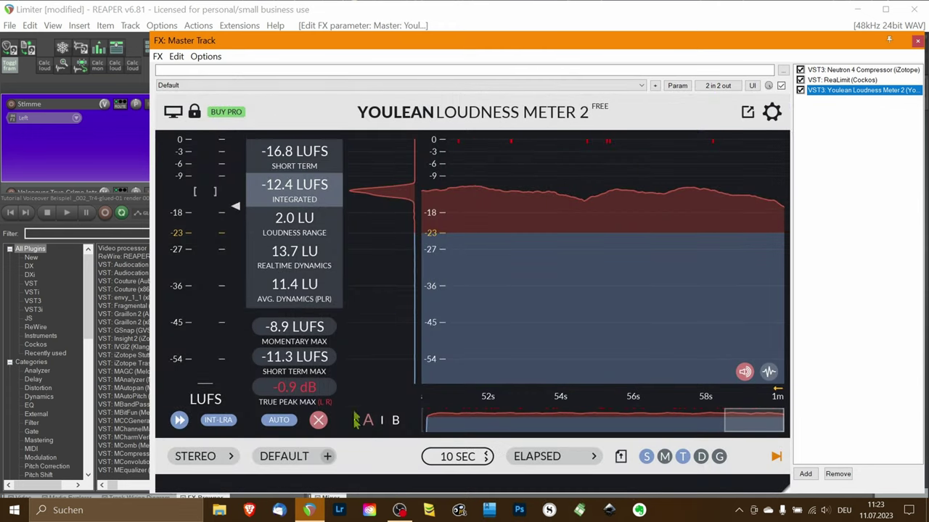
left_click(842, 80)
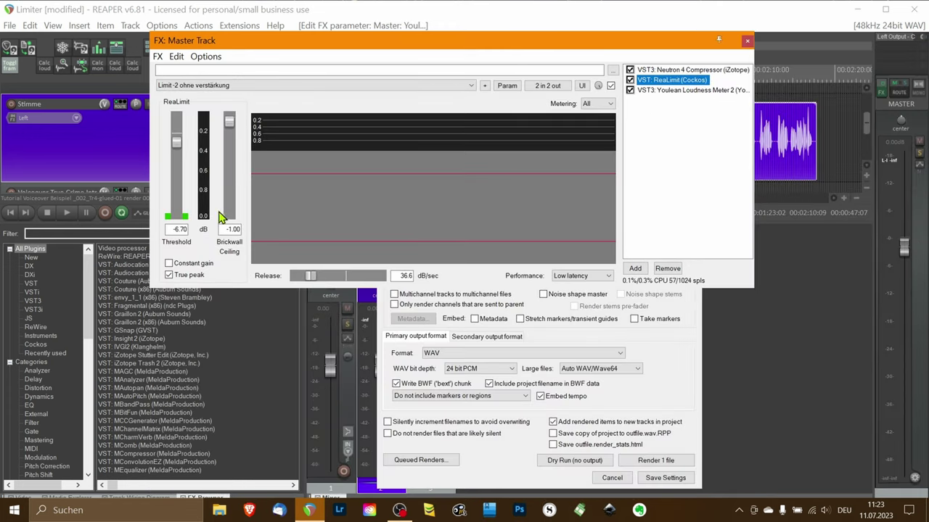
left_click(174, 229)
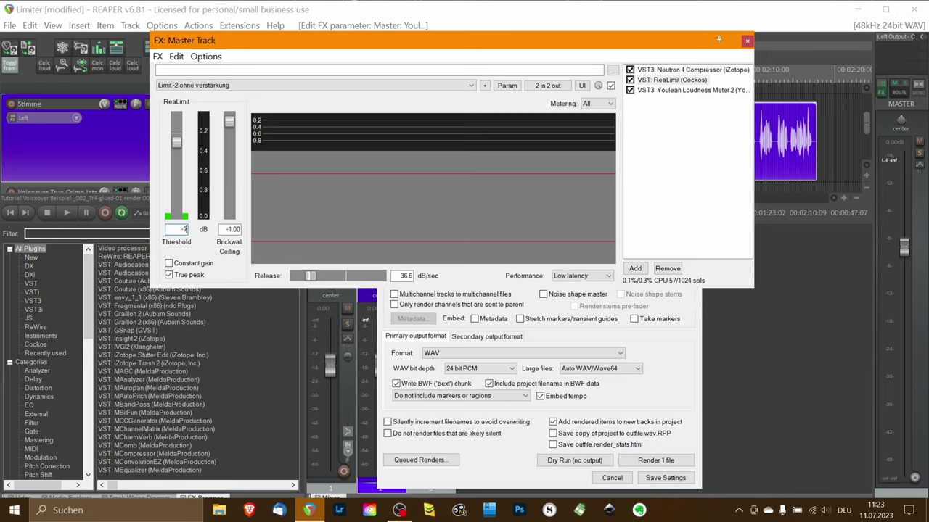
left_click(663, 427)
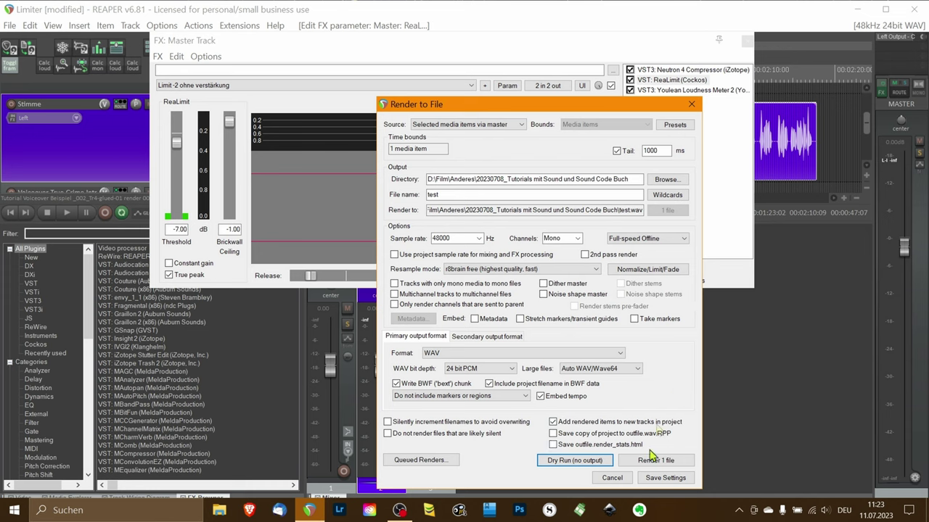
left_click(578, 461)
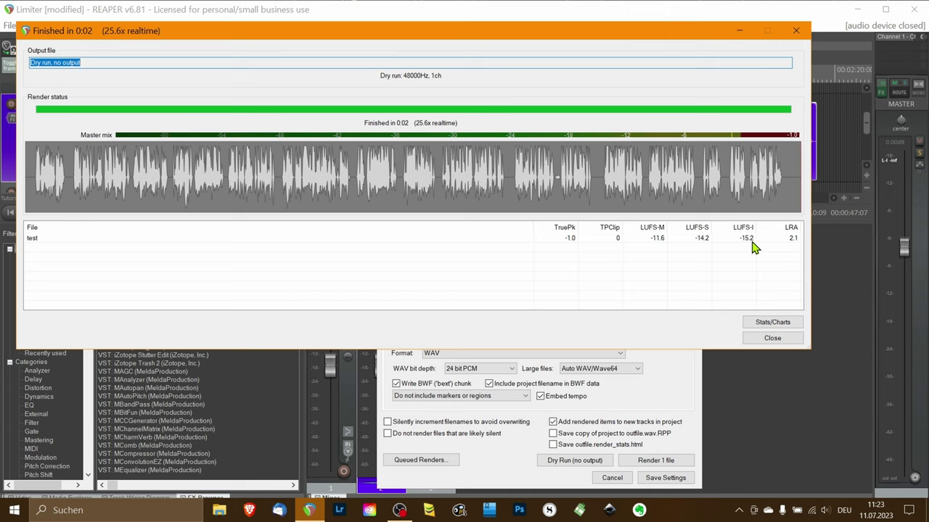
left_click(678, 392)
left_click(748, 341)
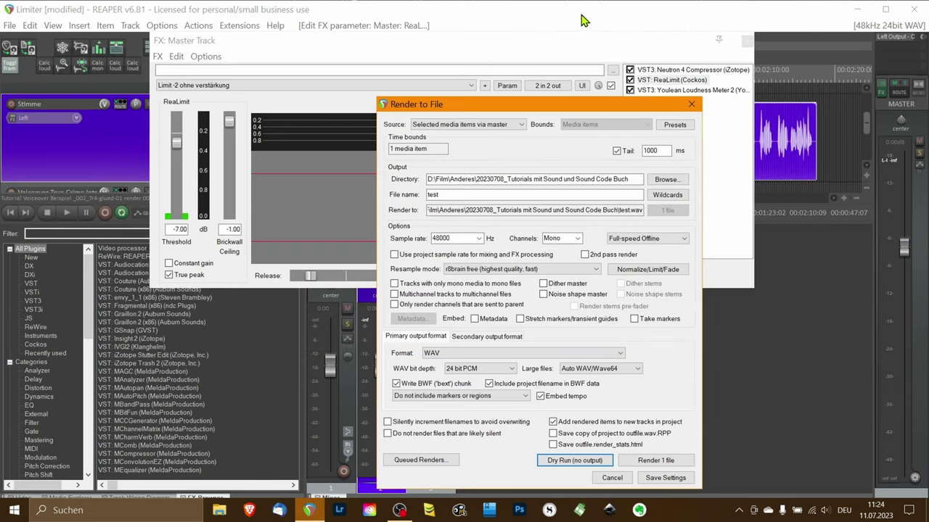
Lower the master ReaLimit threshold to -8 dB and dry-run the render to check its integrated loudness.
left_click(181, 219)
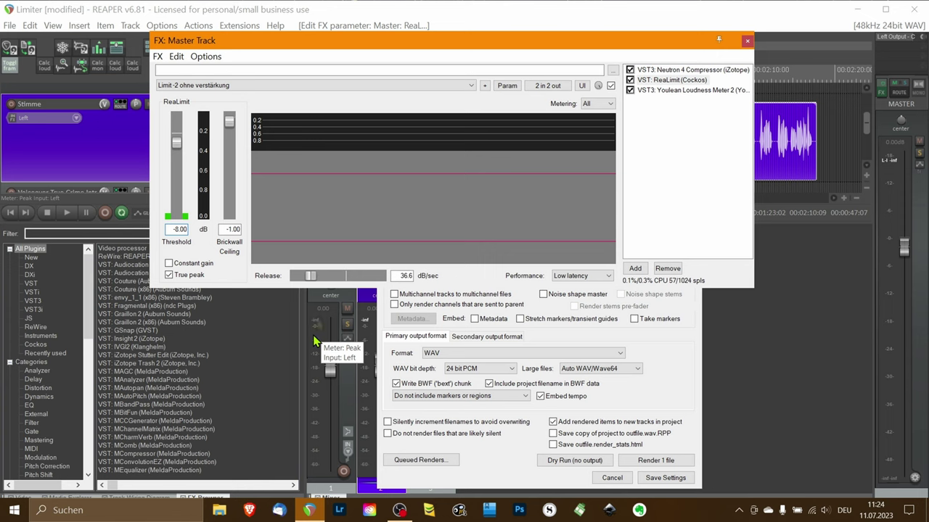
left_click(674, 116)
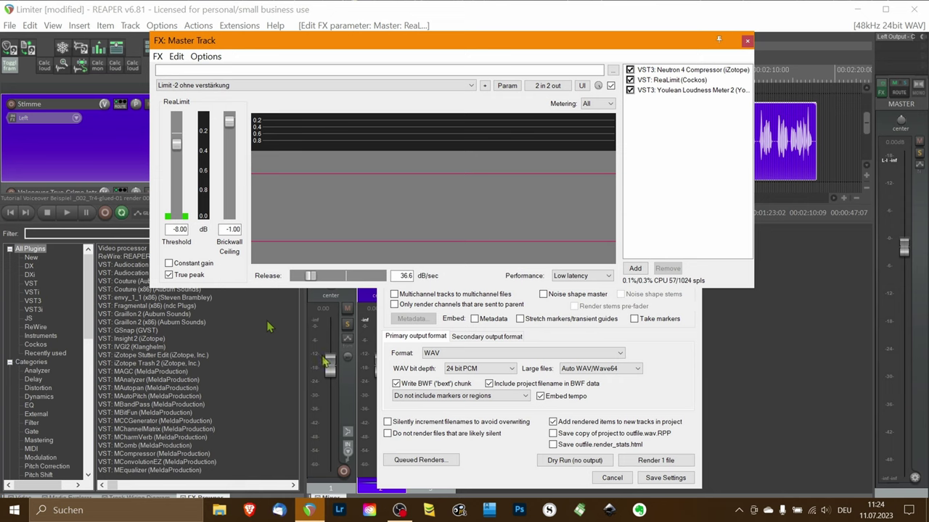
left_click(628, 386)
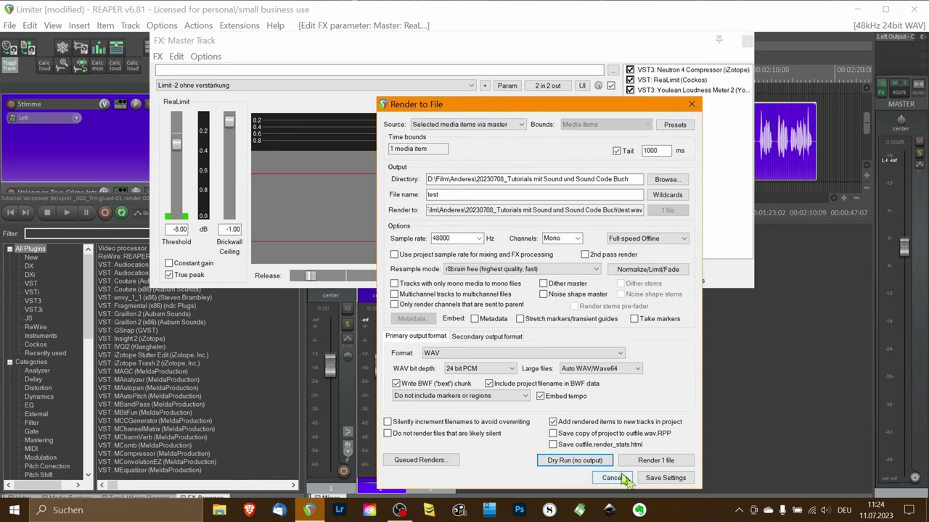
left_click(563, 469)
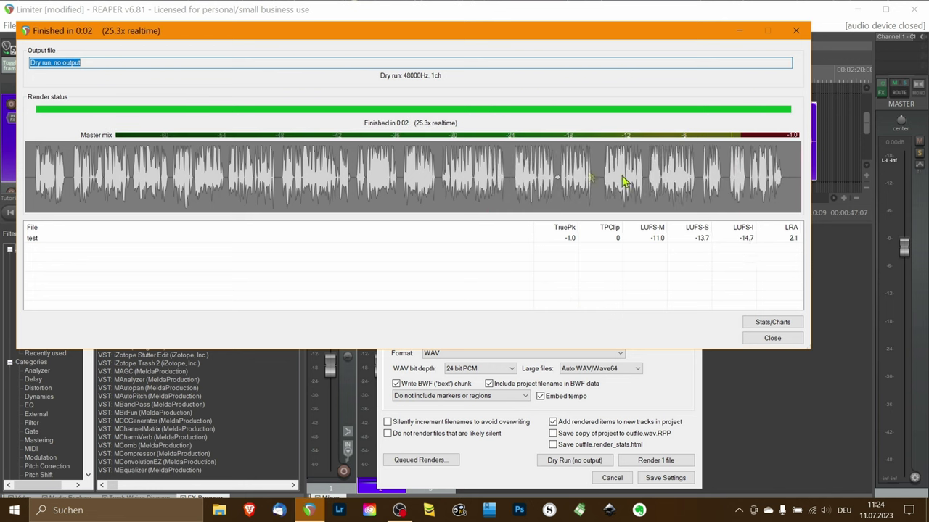
left_click(773, 338)
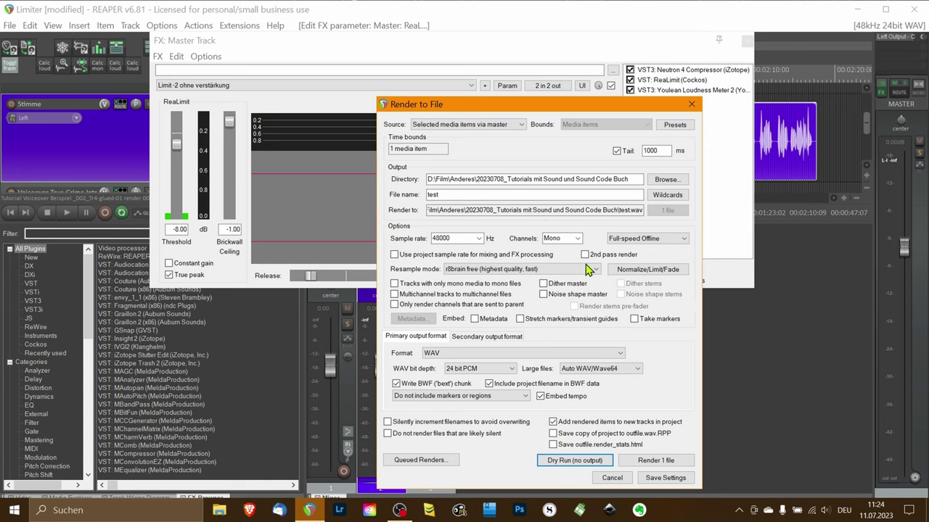
Render the selected item through the master to test.wav, and close the render and master FX windows.
left_click(648, 465)
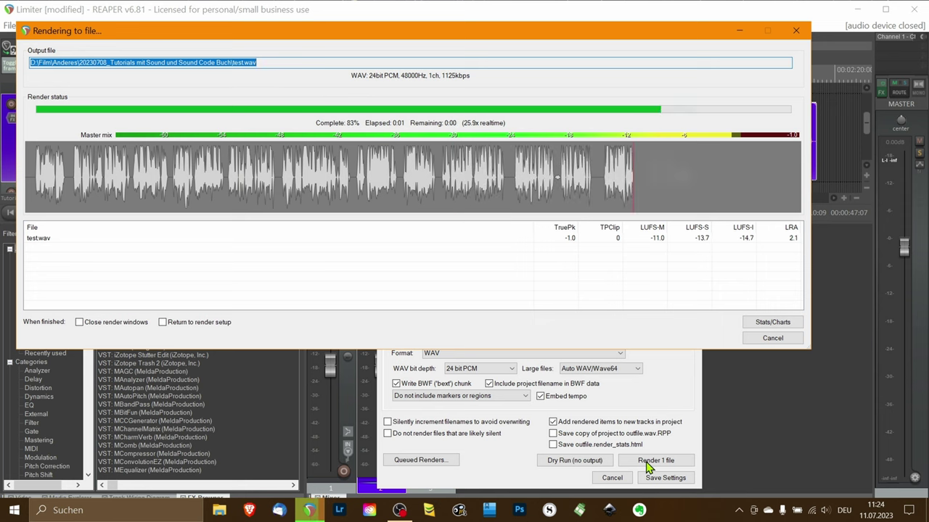
left_click(755, 340)
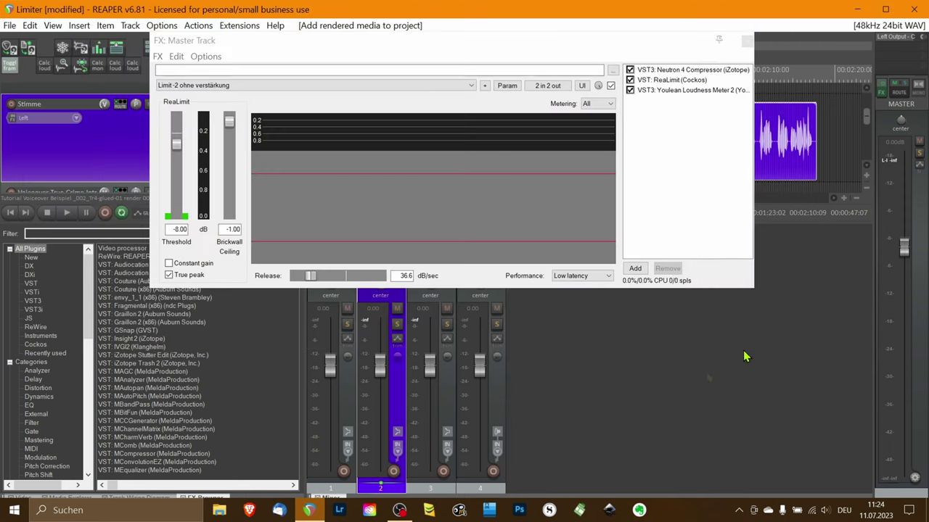
left_click(747, 41)
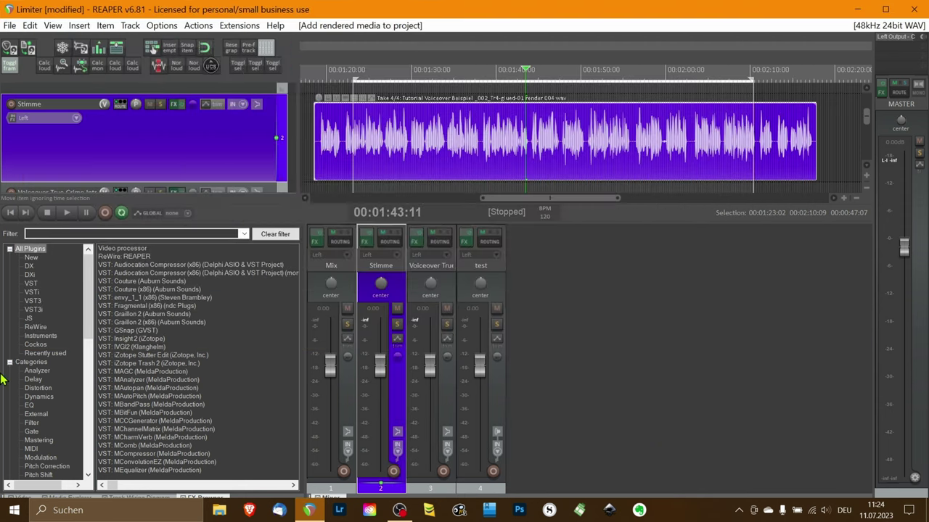
Move the edit cursor to 00:01:24:01 and review the ReaLimit settings in the rendered test track's FX chain.
scroll(229, 150, "down", 2)
scroll(228, 151, "down", 2)
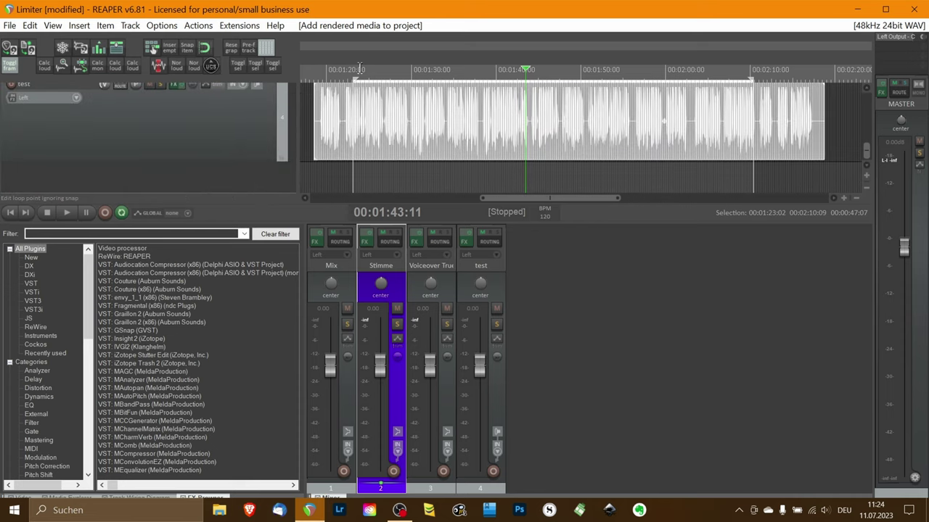
left_click(360, 69)
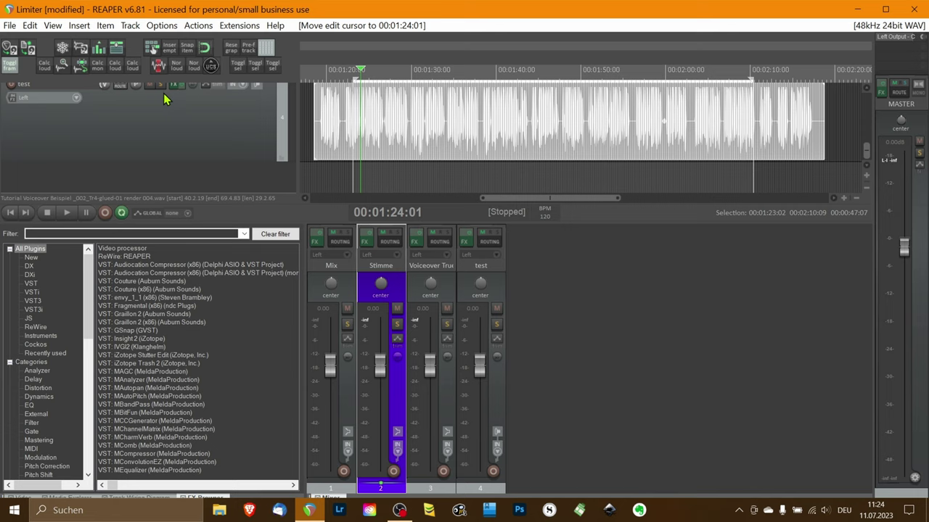
left_click(175, 85)
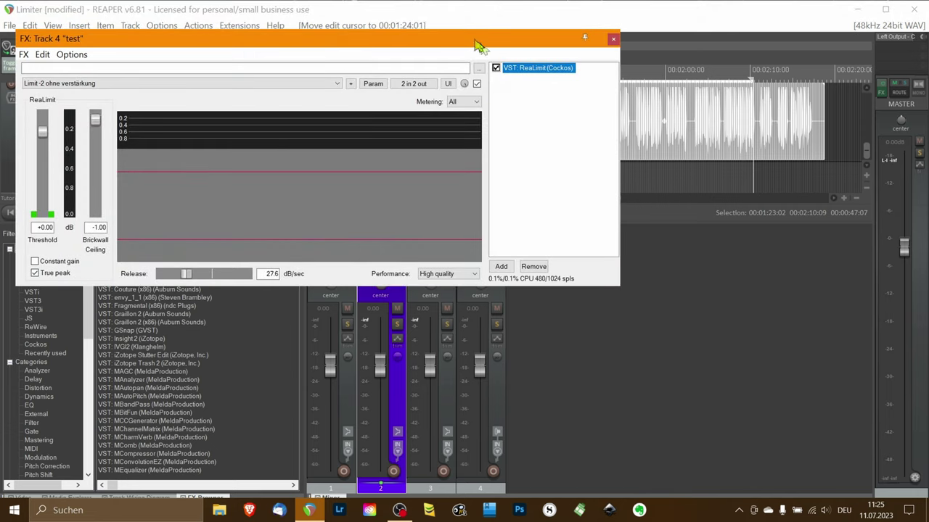
left_click_drag(481, 42, 678, 168)
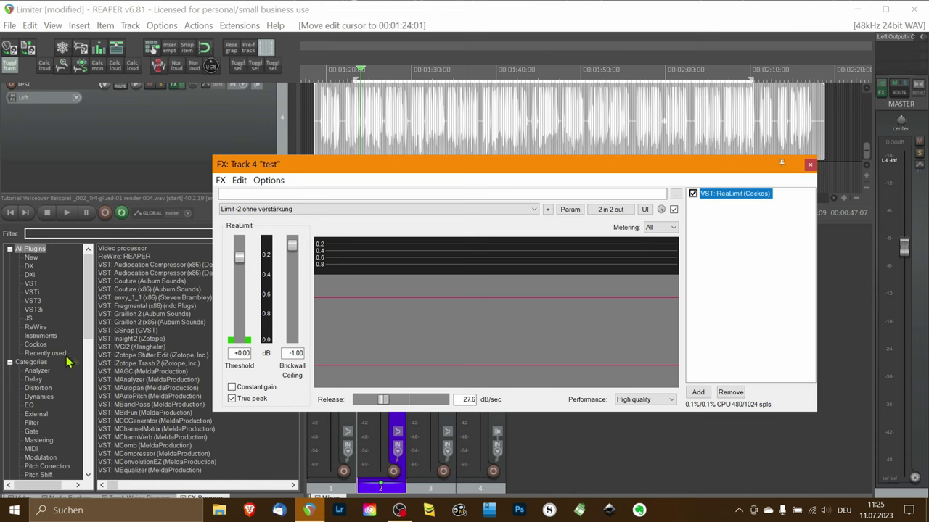
left_click(810, 166)
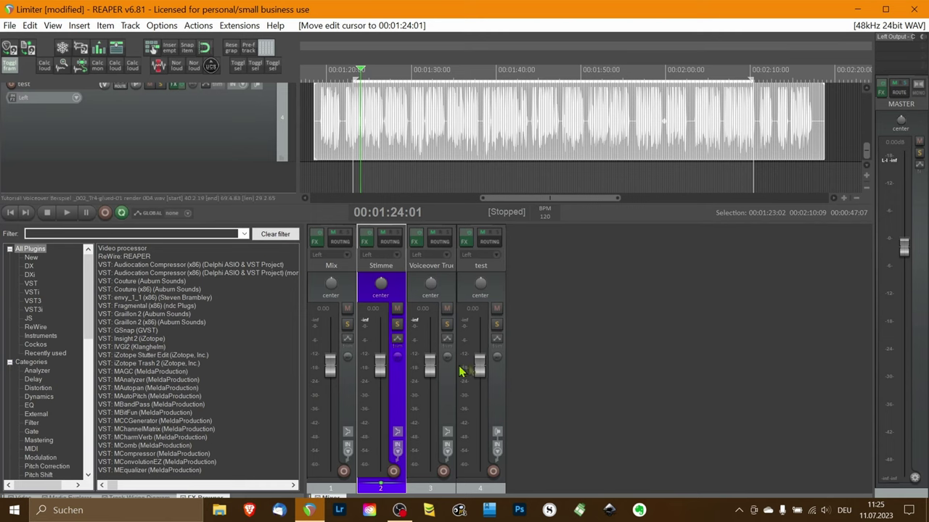
Select the rendered test track and switch its meter to LUFS-M.
left_click(478, 312)
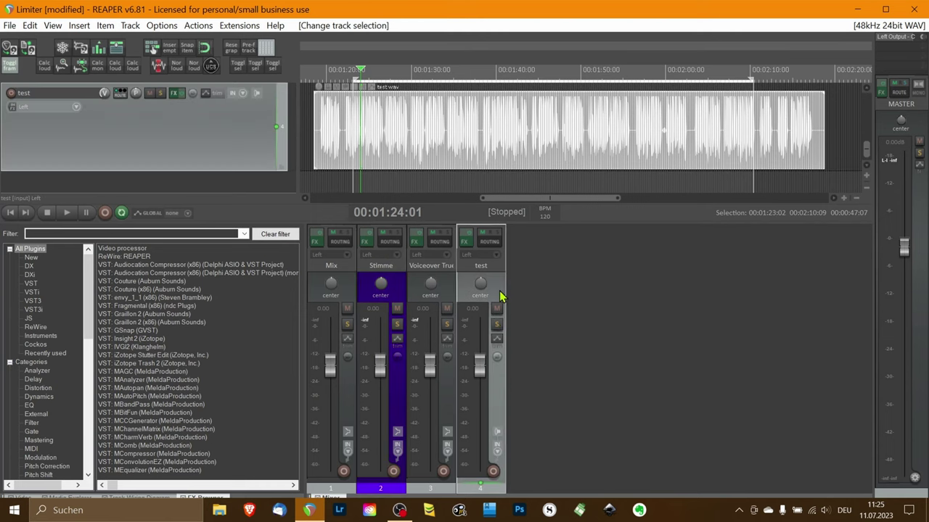
right_click(468, 373)
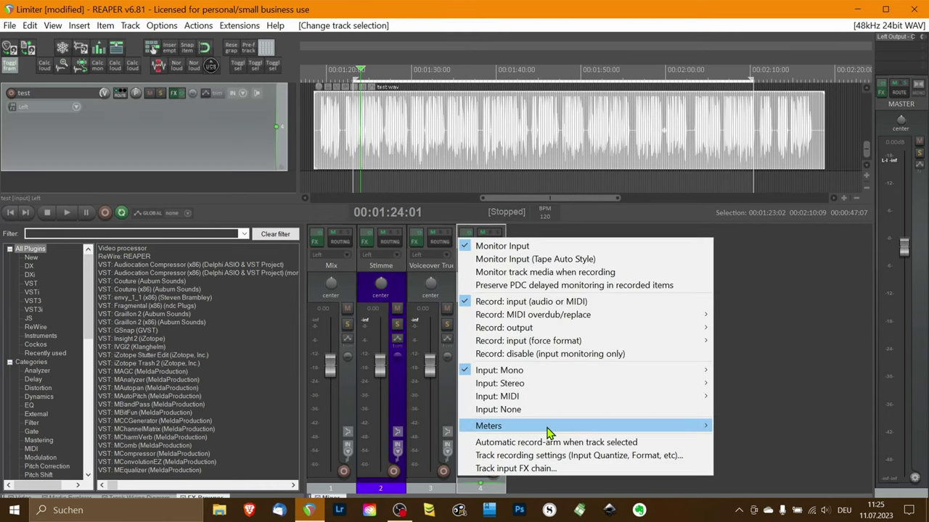
mouse_move(550, 428)
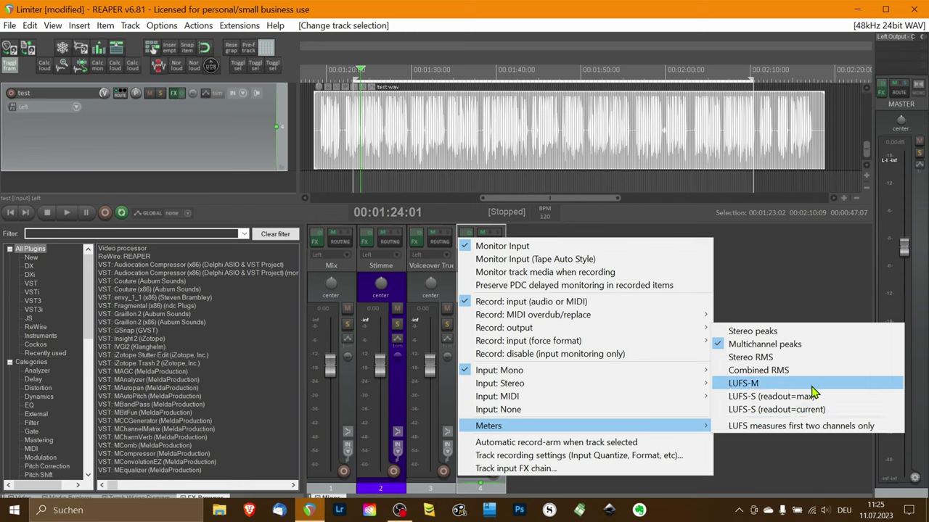
left_click(762, 383)
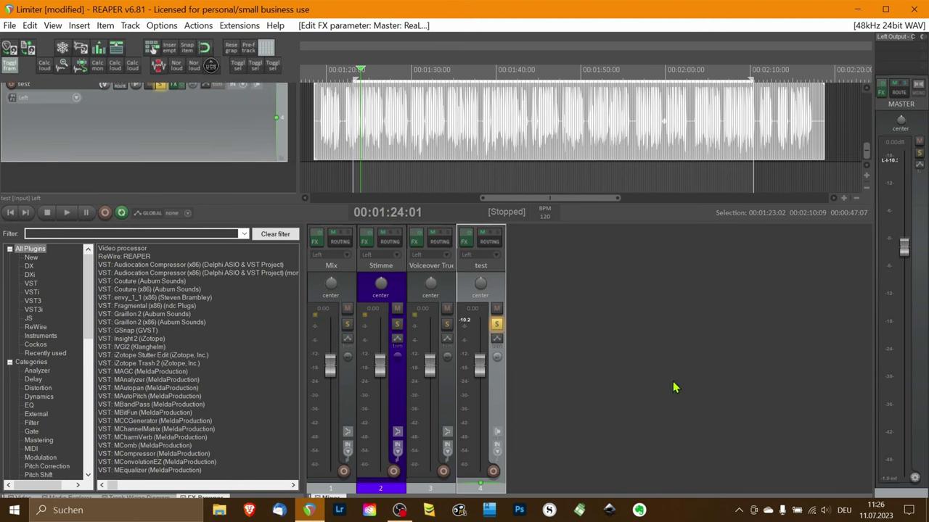
Play the soloed test track and enlarge its waveform to examine the limited peaks.
key("space")
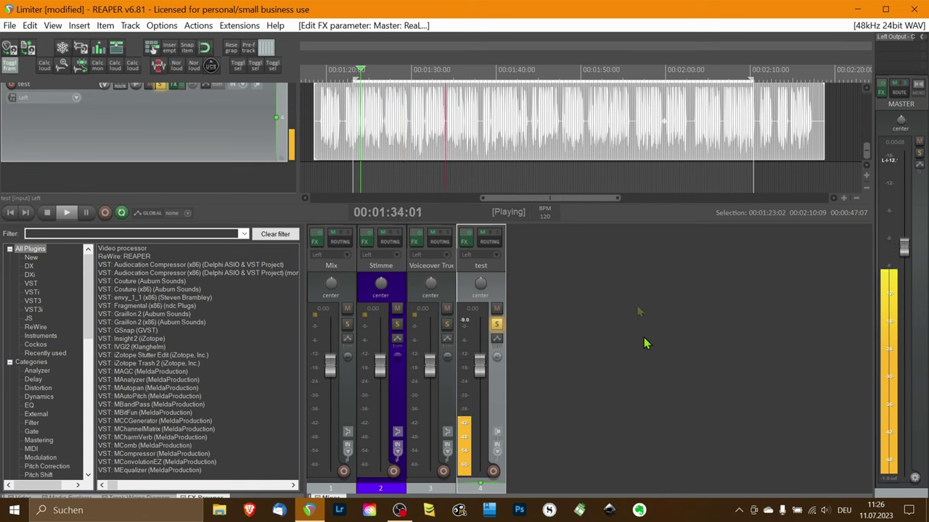
left_click_drag(232, 160, 239, 186)
scroll(366, 129, "up", 5)
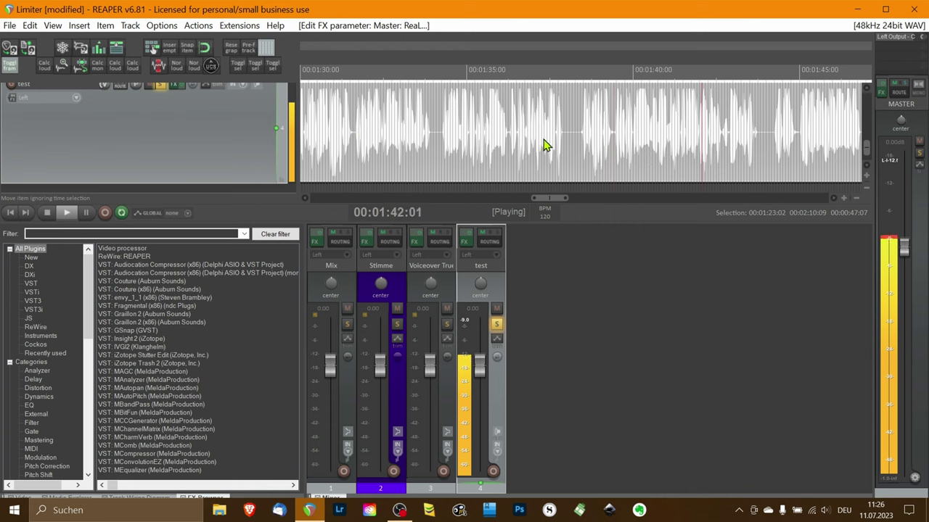
Stop playback, enlarge the arrange area above the mixer and examine the rendered test waveform around 00:01:24 in close detail.
key("space")
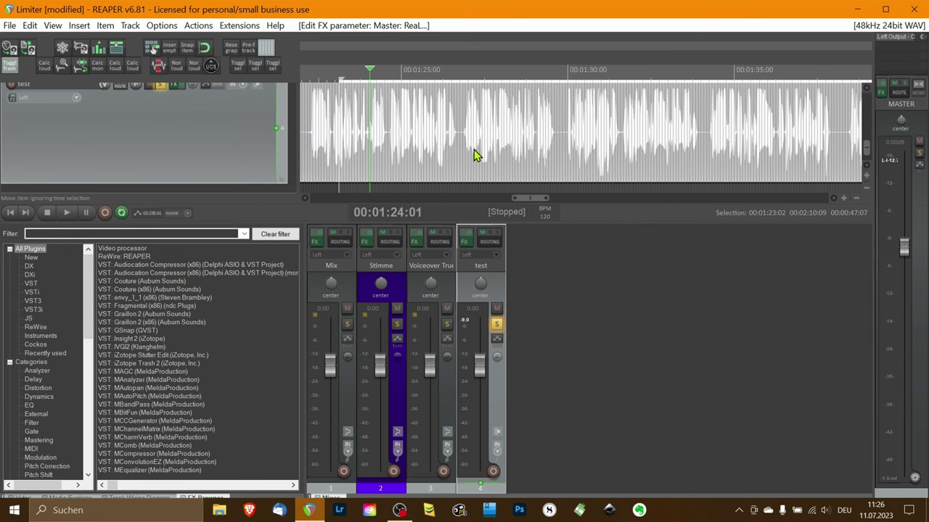
scroll(473, 151, "up", 2)
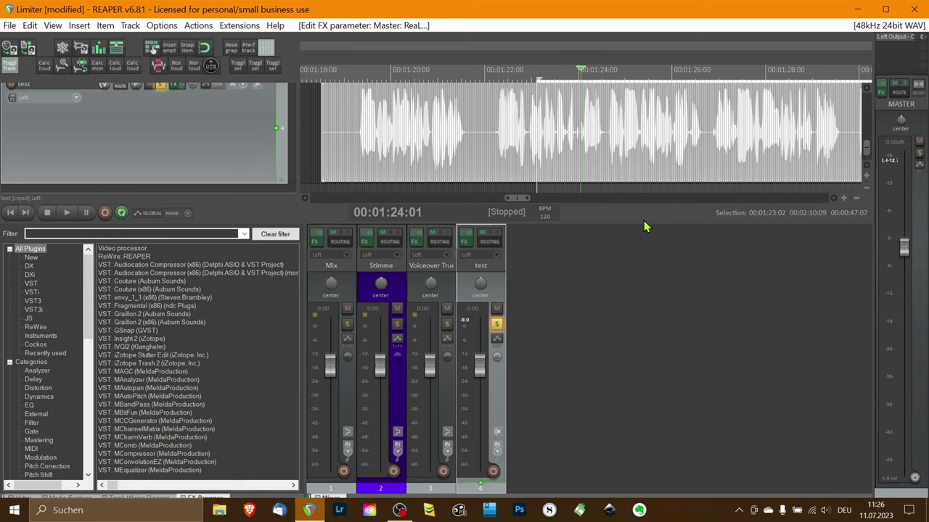
left_click_drag(643, 223, 643, 336)
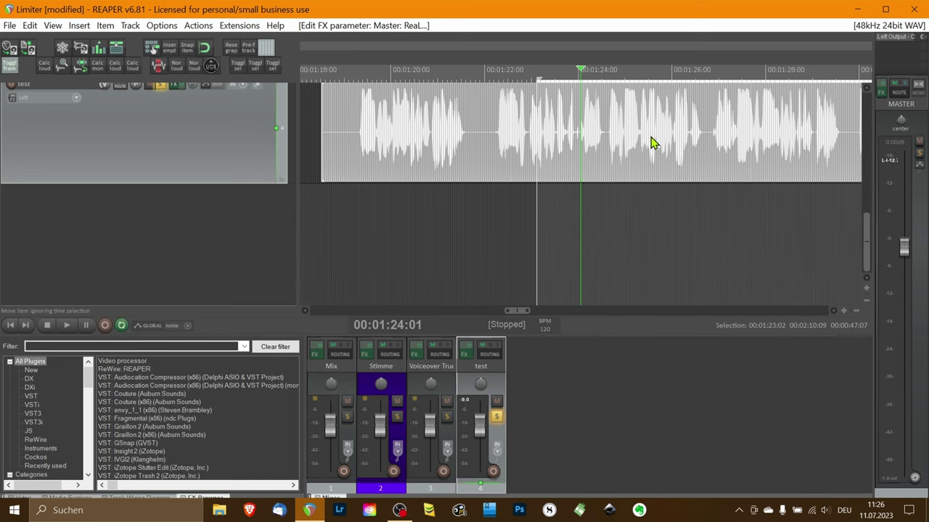
scroll(651, 140, "up", 3)
scroll(651, 138, "up", 2)
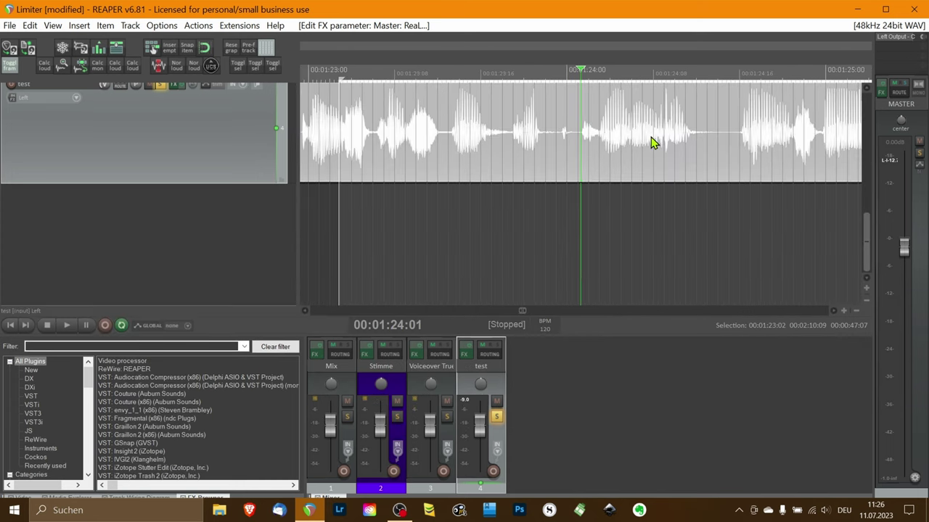
scroll(651, 143, "down", 4)
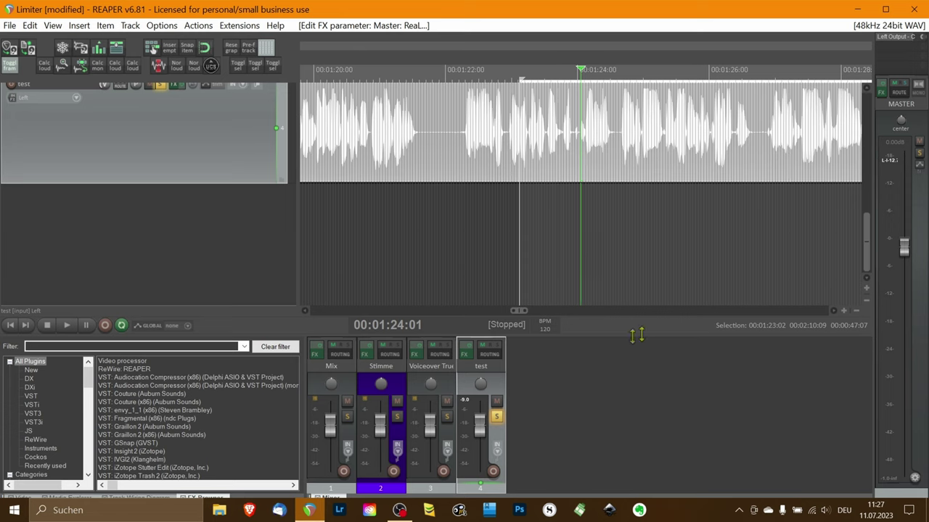
Review the ReaLimit threshold, brickwall ceiling and true peak settings in the master track's FX chain, and close the FX window.
mouse_move(883, 96)
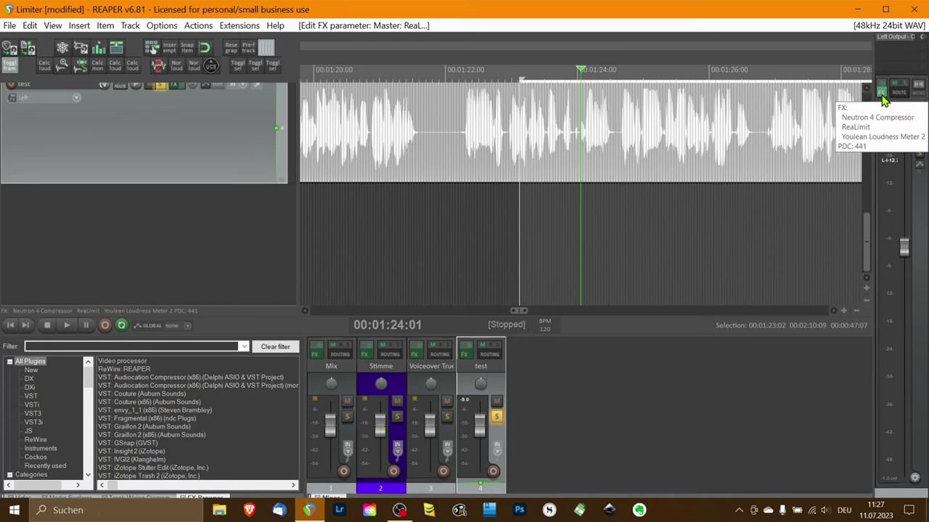
left_click(882, 96)
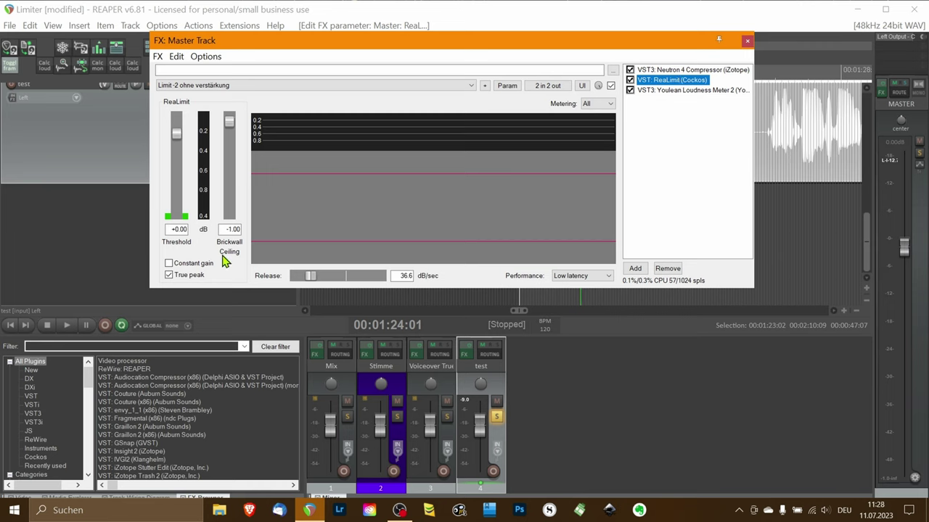
left_click(747, 40)
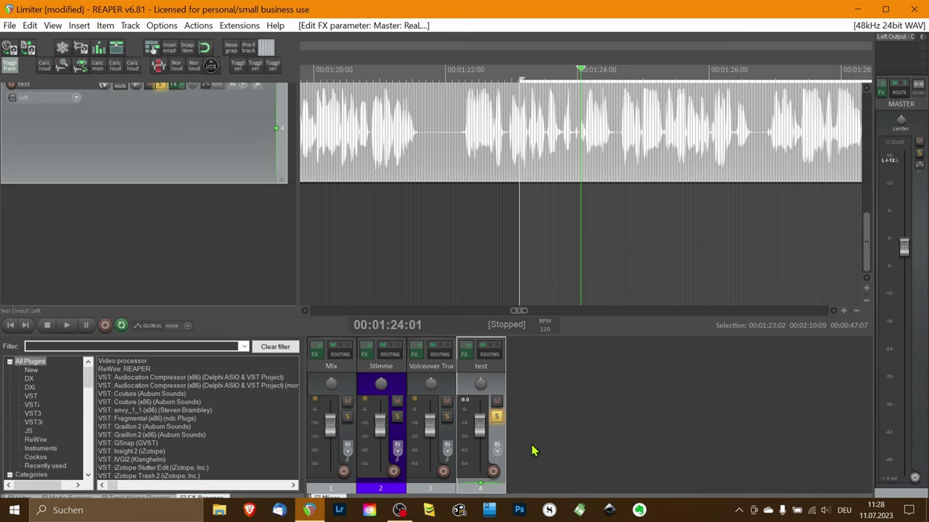